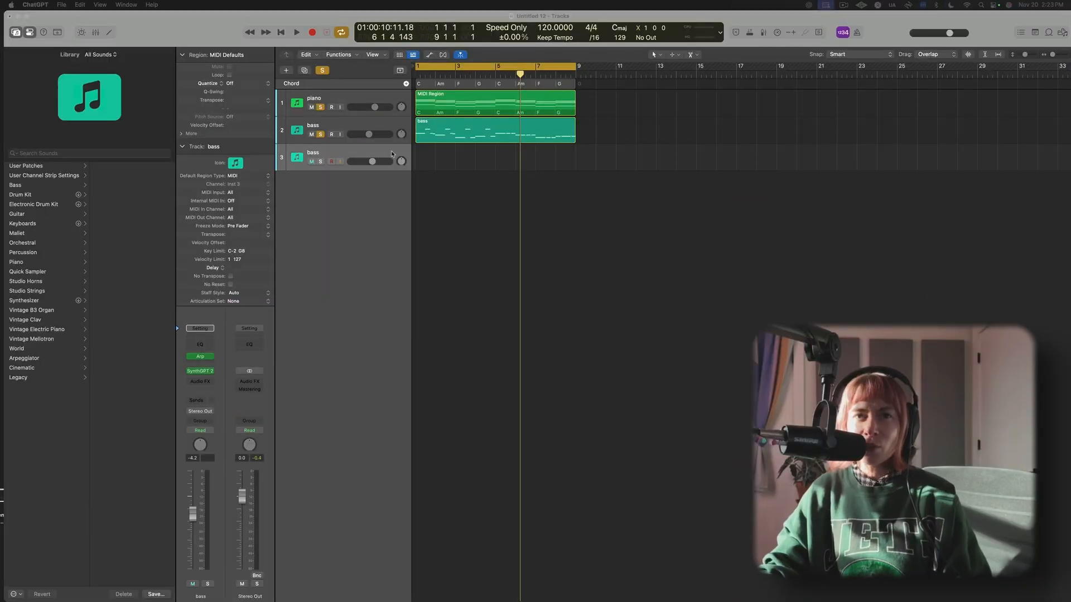
# Replace the duplicate bass track in the third slot with an empty instrument track and load DrumGPT on it.
pyautogui.click(392, 154)
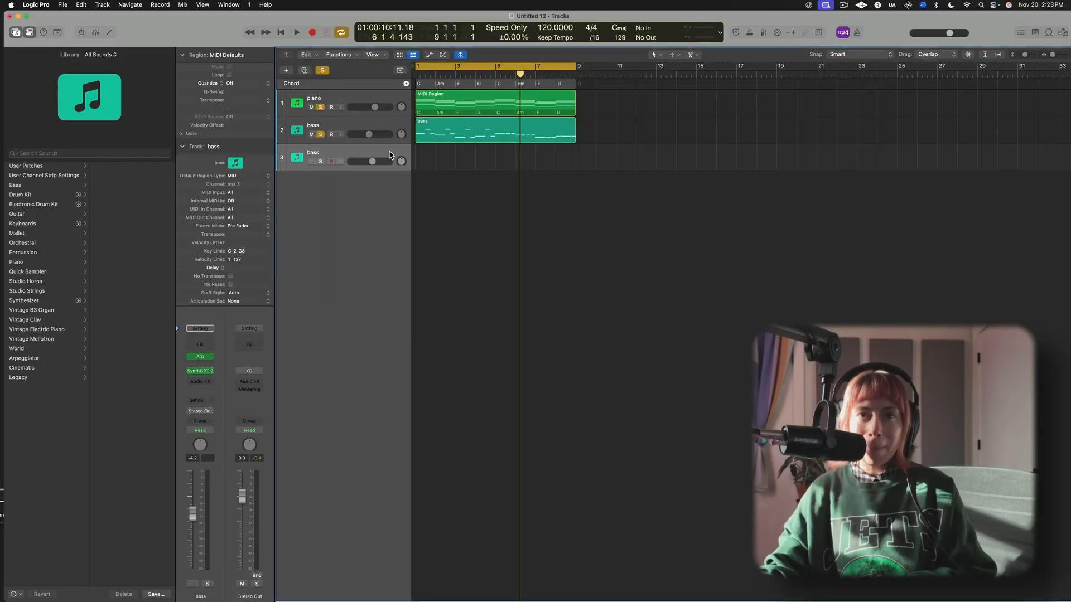
pyautogui.press('super+BackSpace')
pyautogui.doubleClick(359, 157)
pyautogui.click(199, 371)
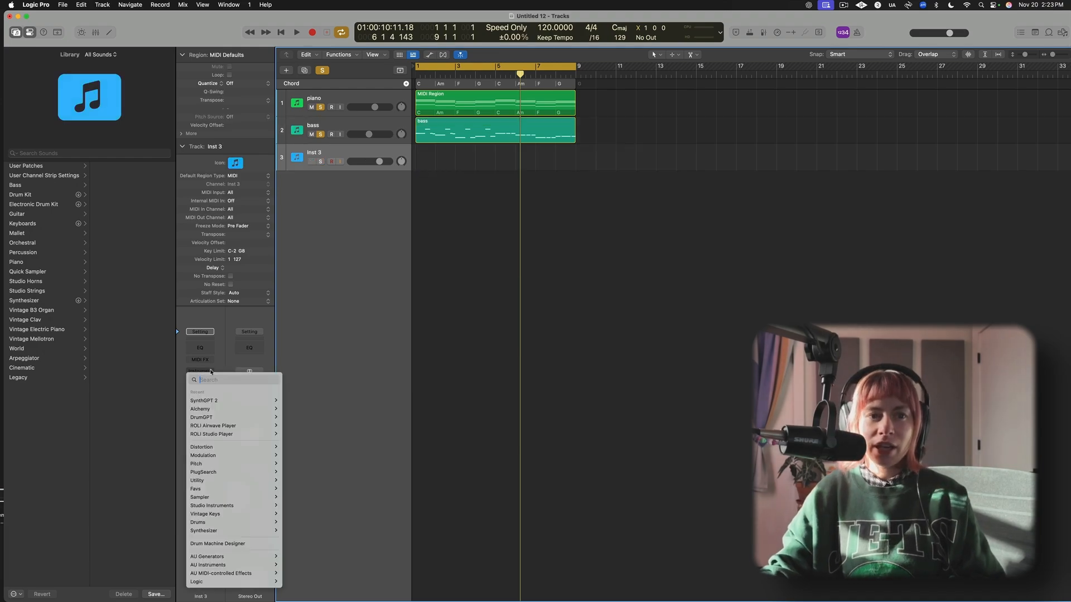
pyautogui.click(220, 420)
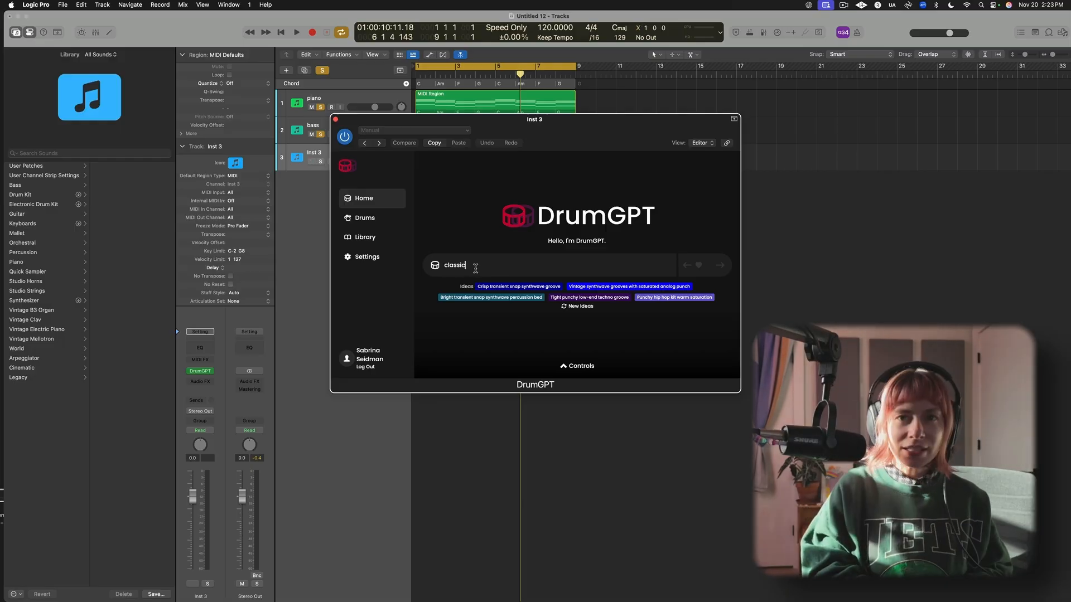
# Generate a "classic drums" kit in DrumGPT and audition its kick, snare, hi-hat and open hat sounds.
pyautogui.write('ums')
pyautogui.press('Return')
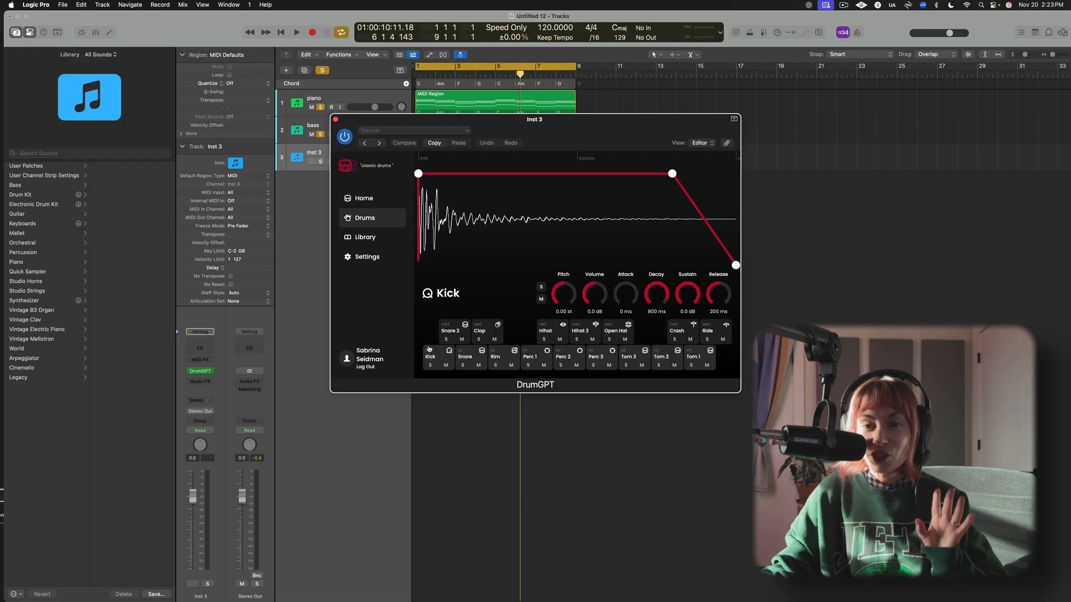
pyautogui.click(440, 359)
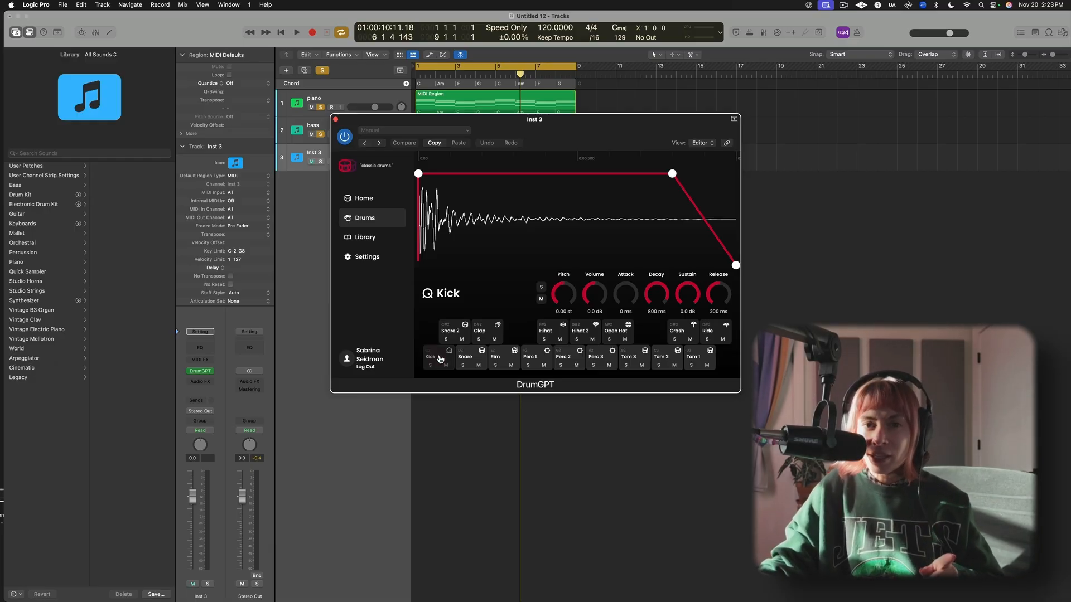
pyautogui.click(453, 334)
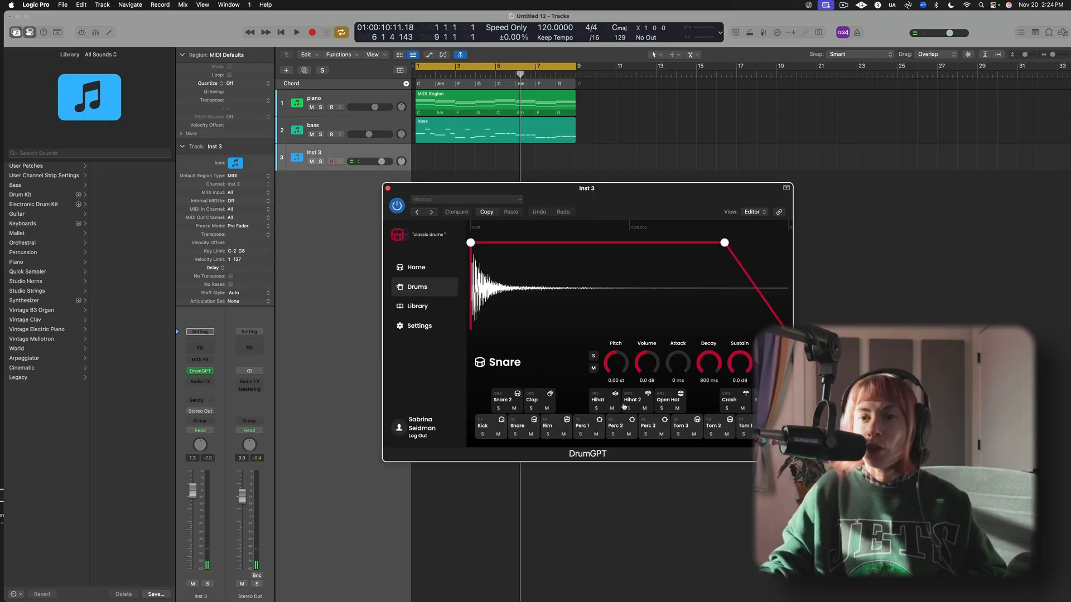
pyautogui.click(607, 405)
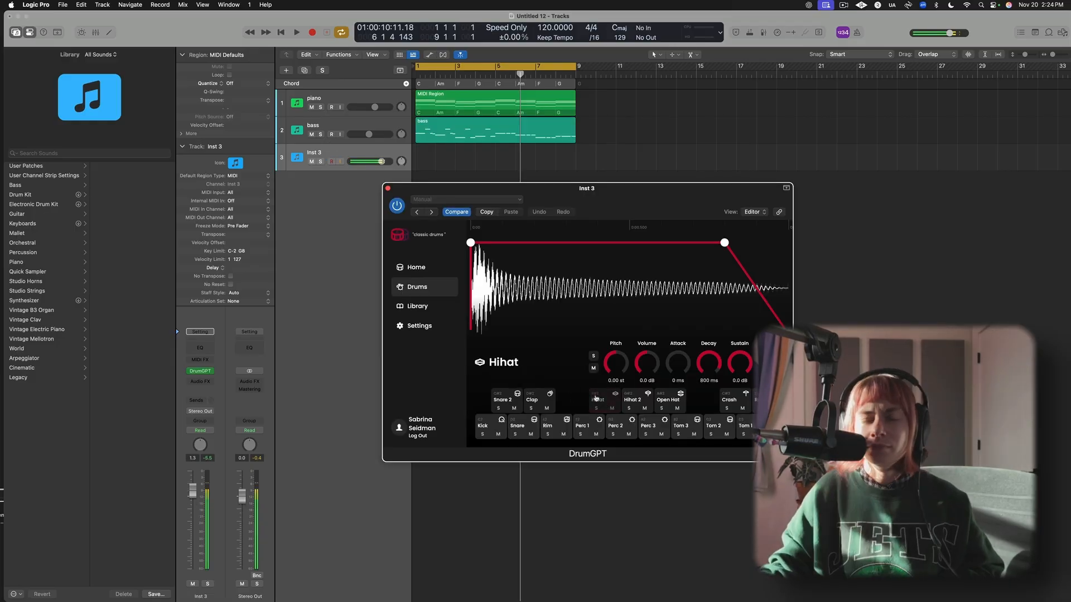
pyautogui.click(667, 398)
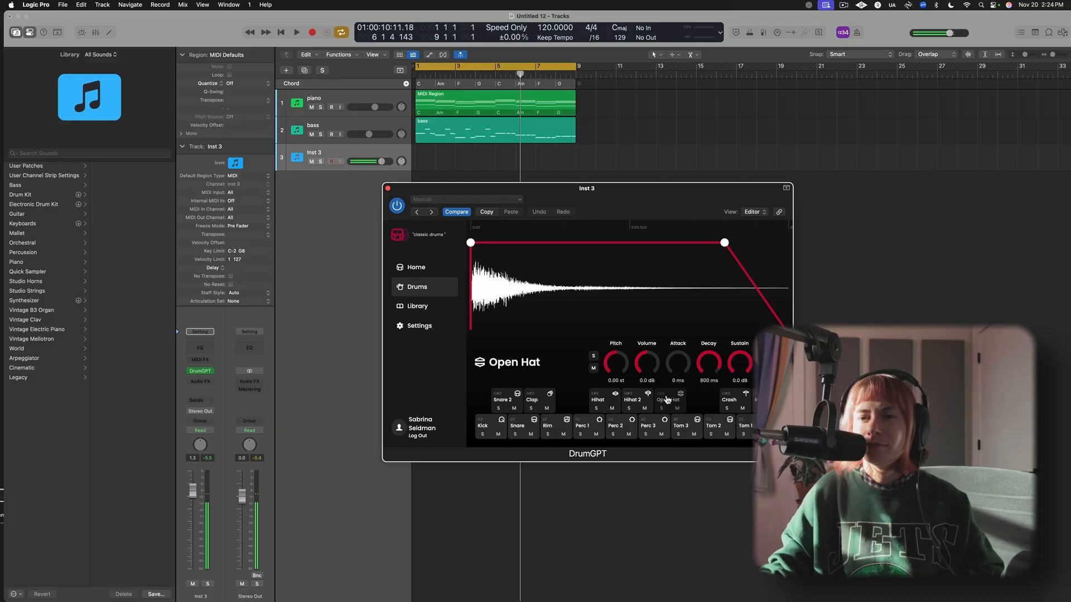
pyautogui.moveTo(550, 197); pyautogui.dragTo(463, 158)
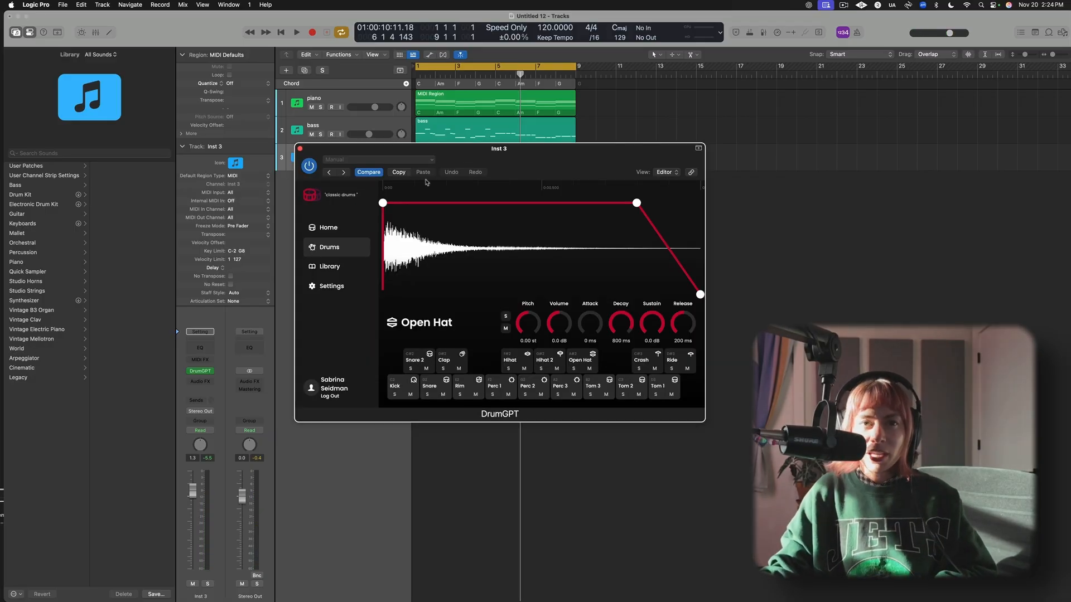
# Generate a kit from the suggested idea "Polished trance drive with crisp transients" and audition its kick, snare, hats, clap and rim.
pyautogui.click(327, 228)
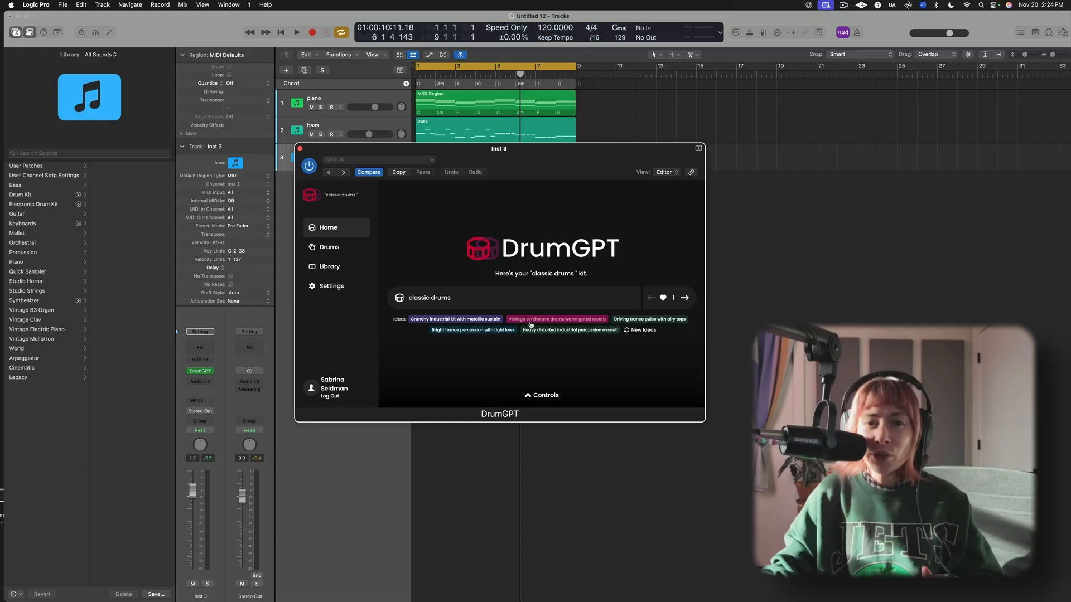
pyautogui.click(522, 322)
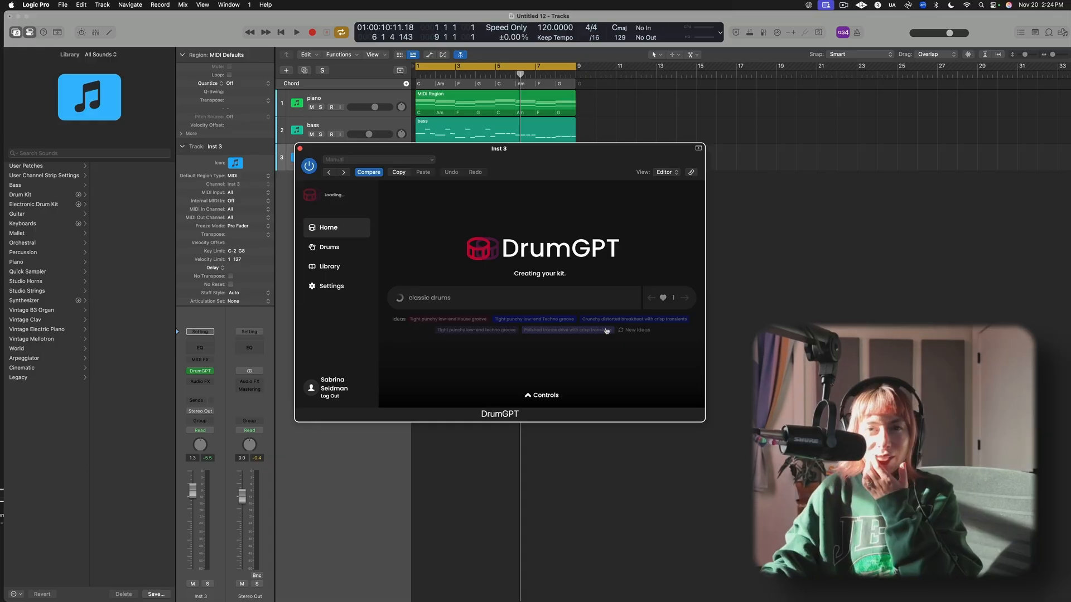
pyautogui.click(406, 383)
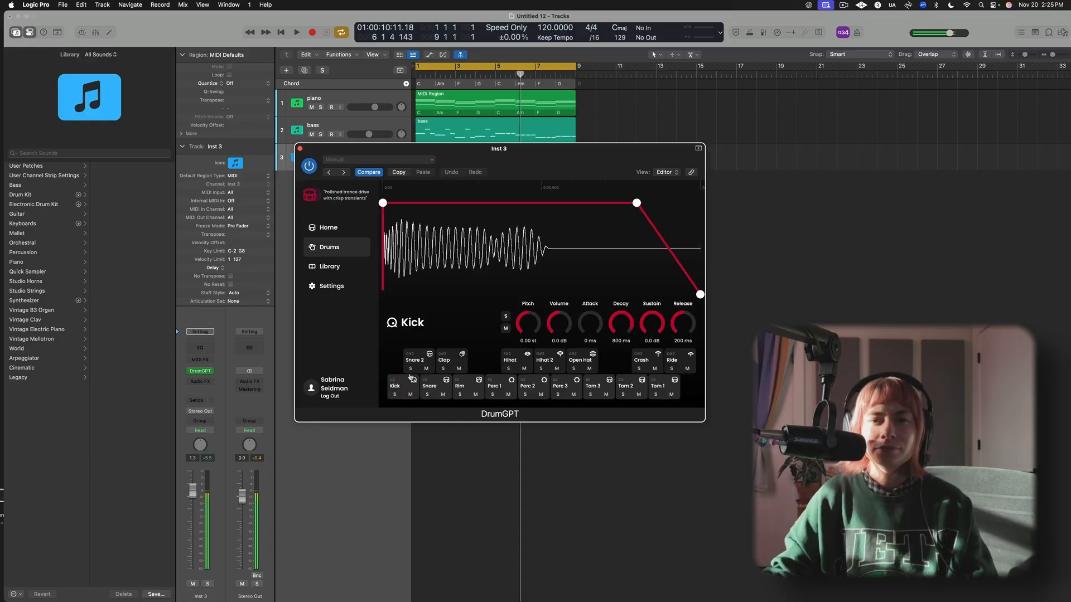
pyautogui.click(416, 362)
pyautogui.click(514, 361)
pyautogui.click(545, 359)
pyautogui.click(580, 362)
pyautogui.click(450, 364)
pyautogui.click(413, 363)
pyautogui.click(476, 381)
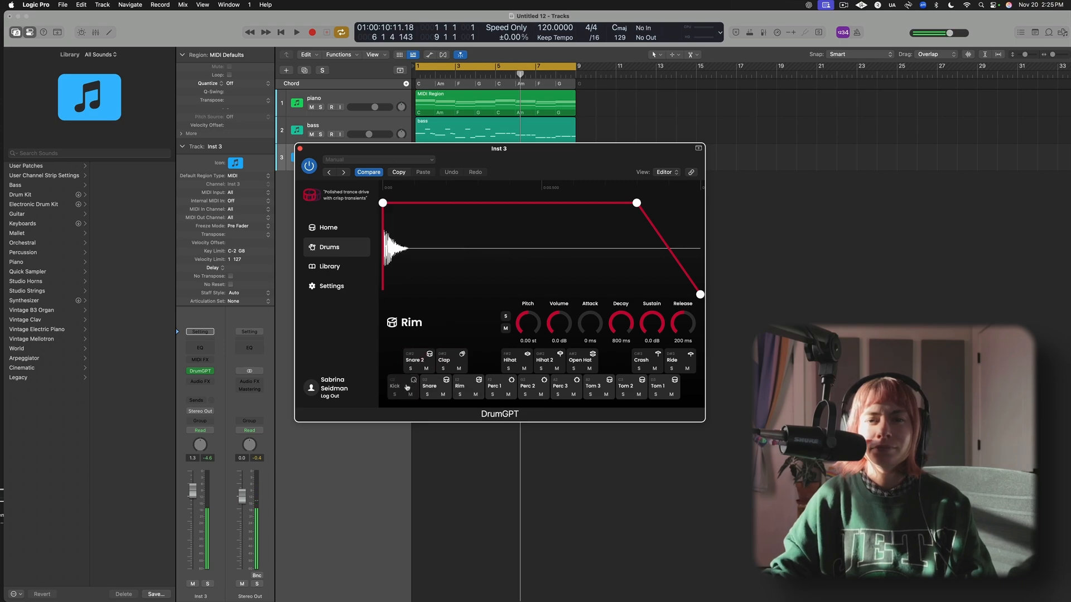
# Load the "Tight punchy low-end with bright transients" kit from the DrumGPT library and audition its hats and snare.
pyautogui.click(330, 267)
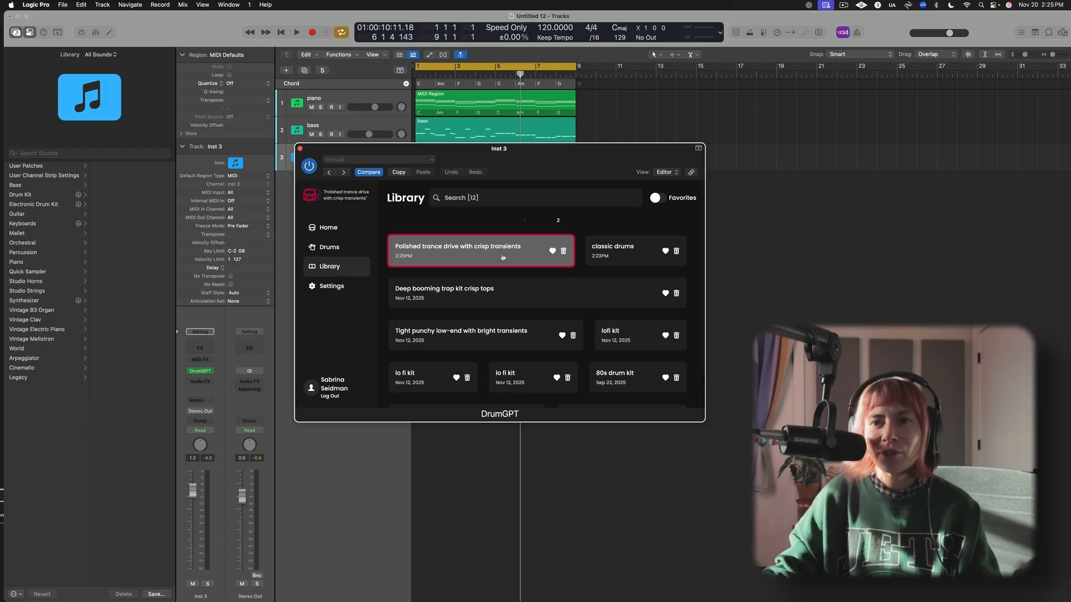
pyautogui.click(447, 335)
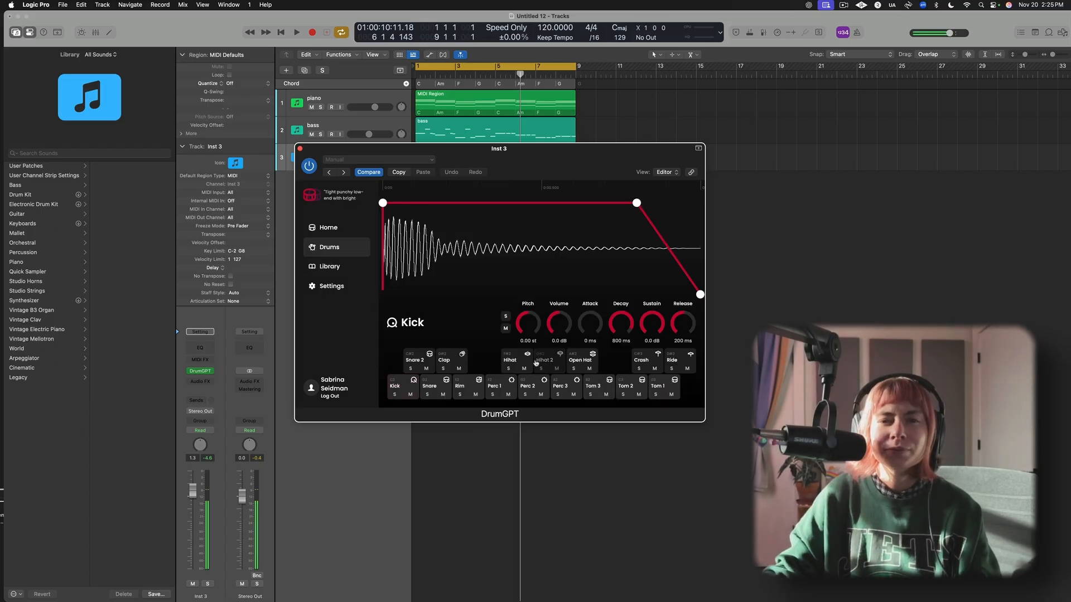
pyautogui.click(514, 361)
pyautogui.click(545, 361)
pyautogui.click(581, 362)
pyautogui.click(433, 381)
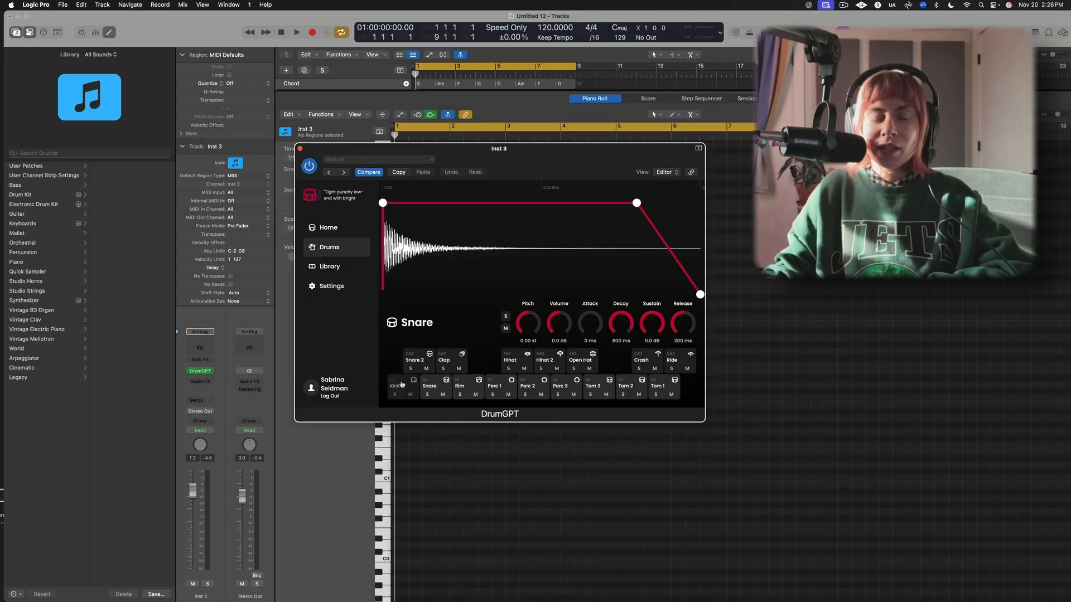
# Play DrumGPT's kick and the C1 key in the Piano Roll to locate the kick's note, and check the editing tool choices.
pyautogui.click(401, 384)
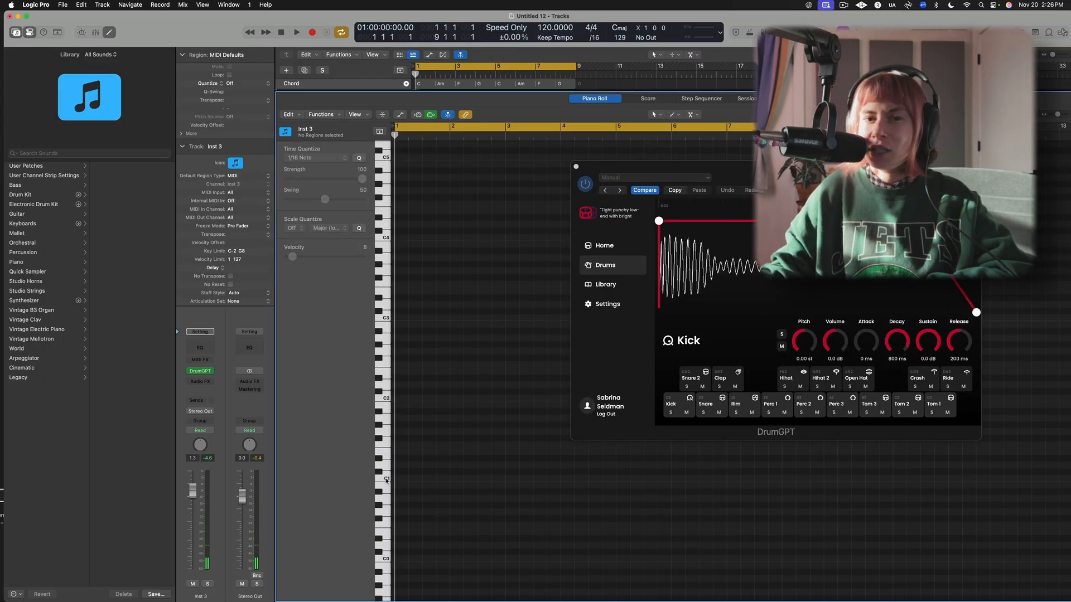
pyautogui.click(386, 480)
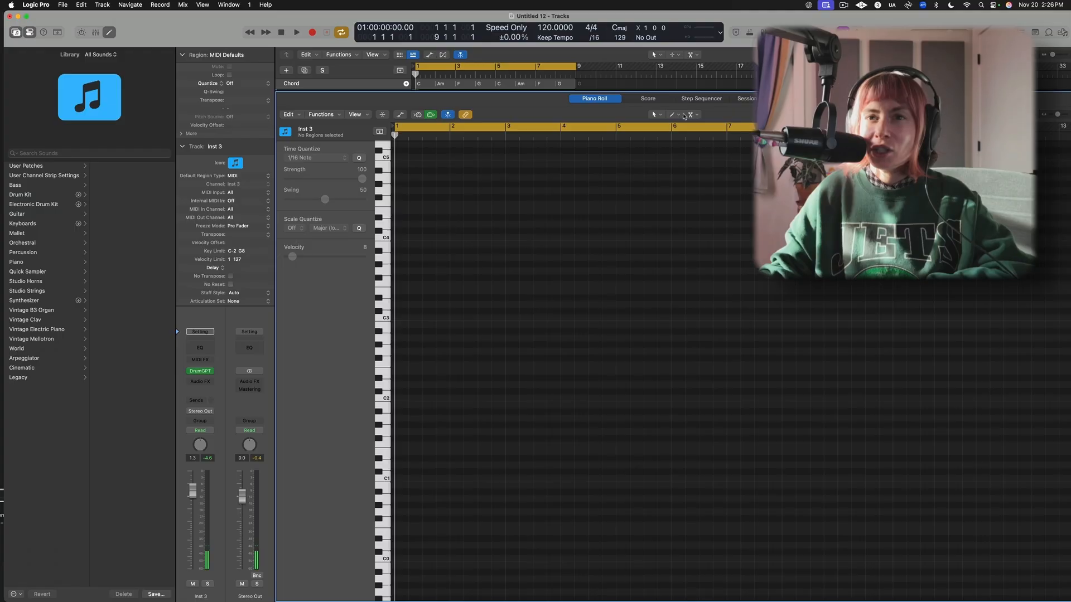
pyautogui.click(685, 116)
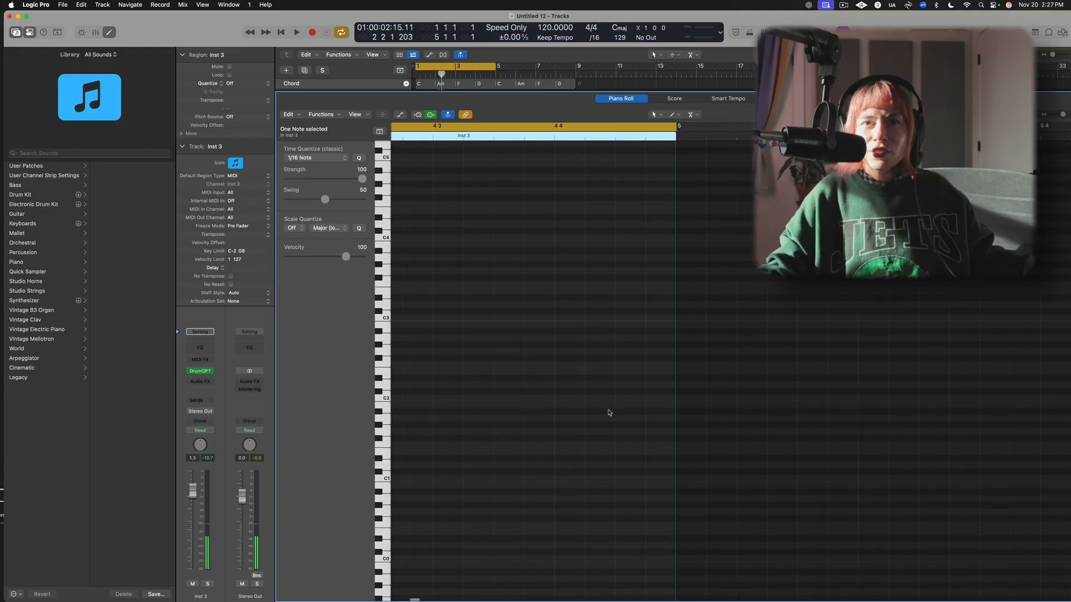
# Move the playhead through beats 2, 3 and 4 of the first bar in the Piano Roll to examine the beat grid.
pyautogui.scroll(-6, 475, 379)
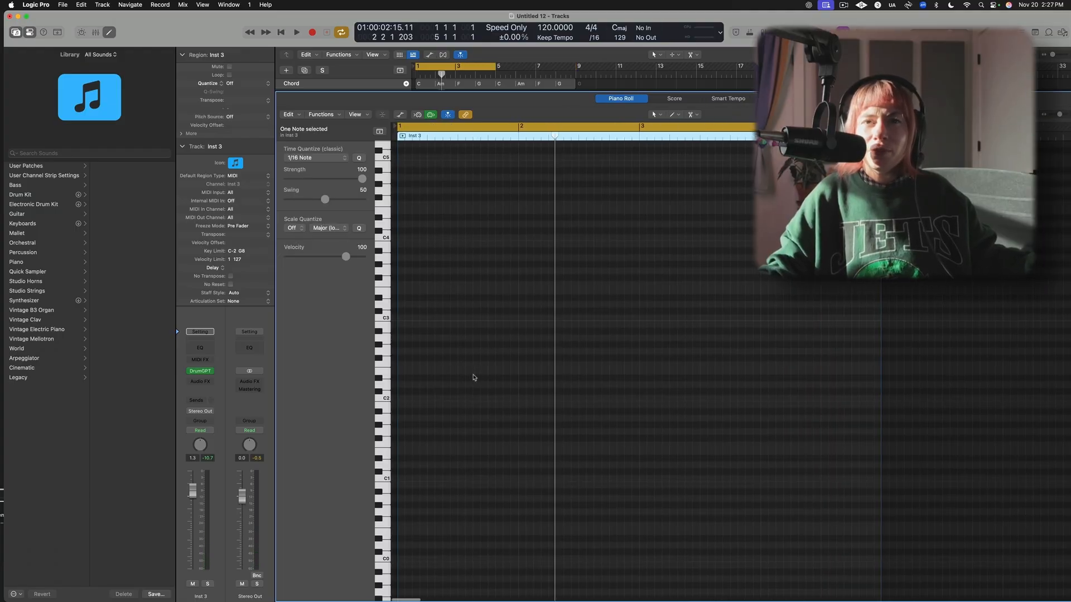
pyautogui.scroll(5, 478, 358)
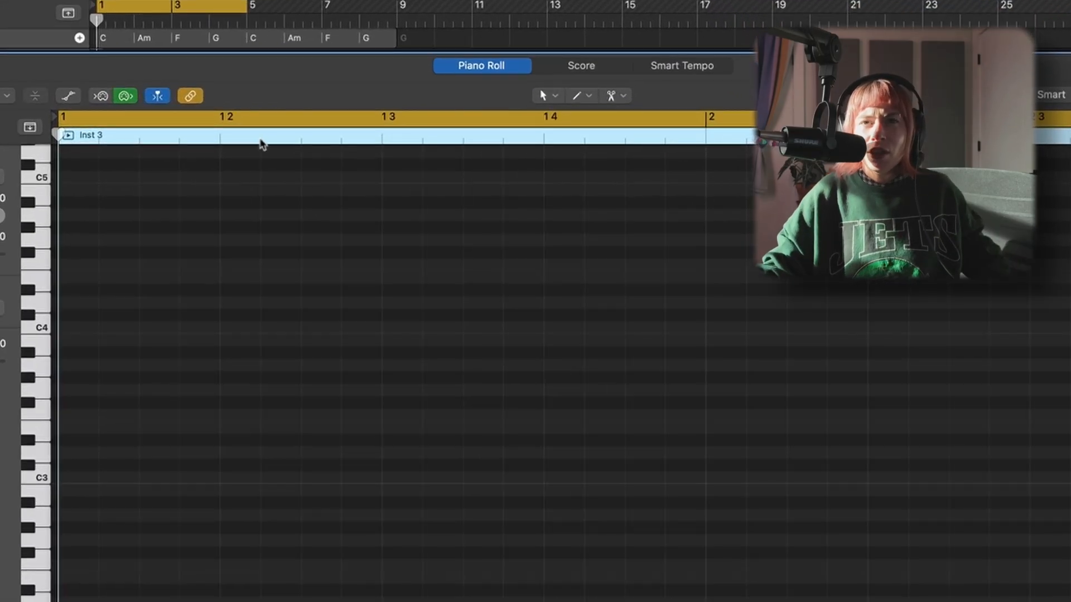
pyautogui.click(222, 144)
pyautogui.click(381, 141)
pyautogui.click(544, 145)
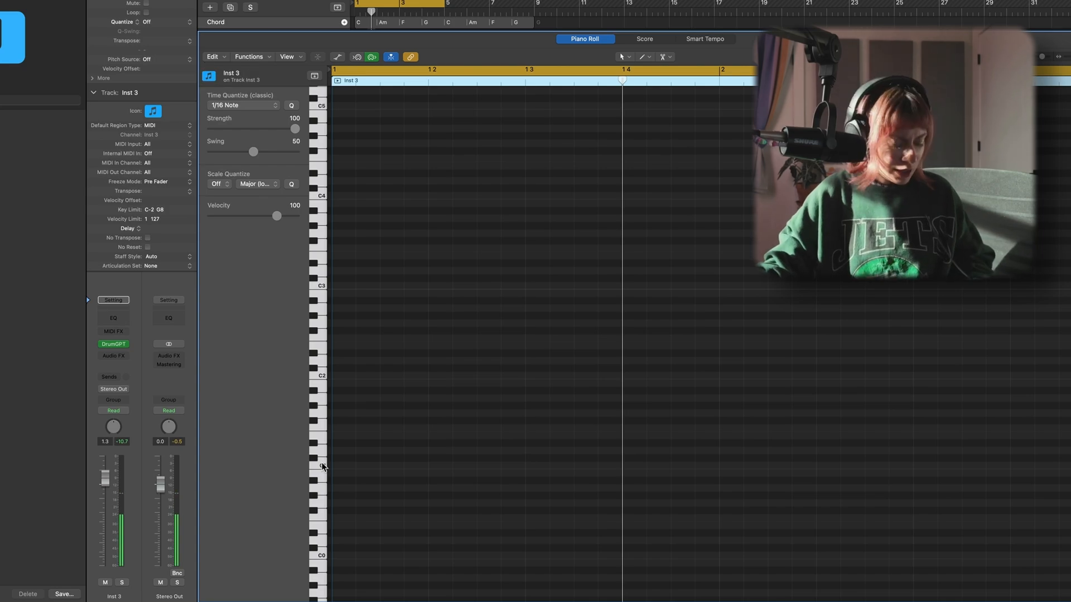
# Add C1 kick notes on beats 1 and 3 of the first bar and repeat them across all four bars.
pyautogui.click(341, 467)
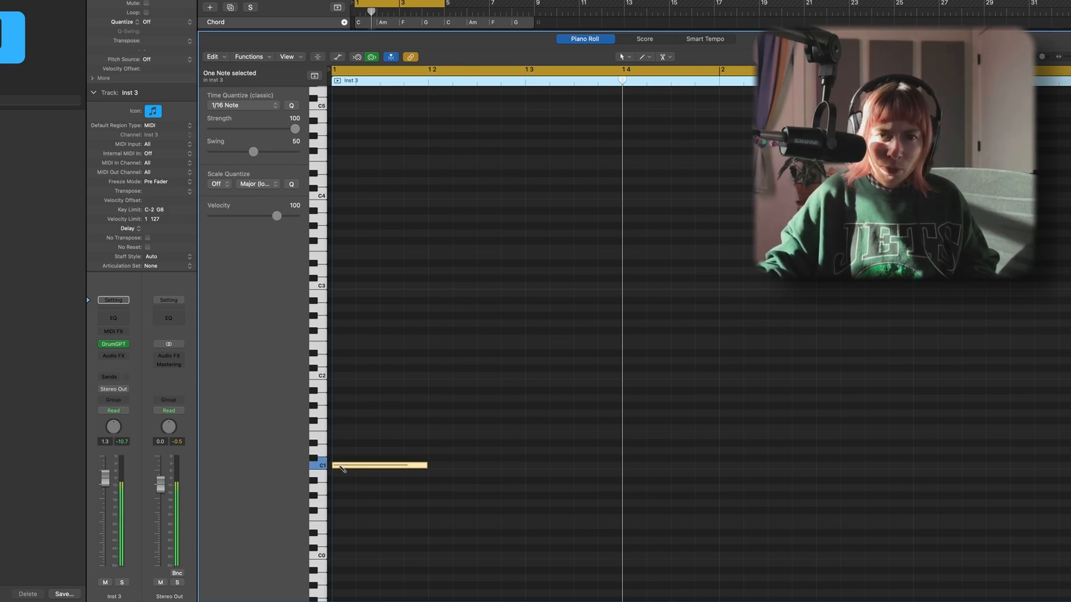
pyautogui.click(529, 466)
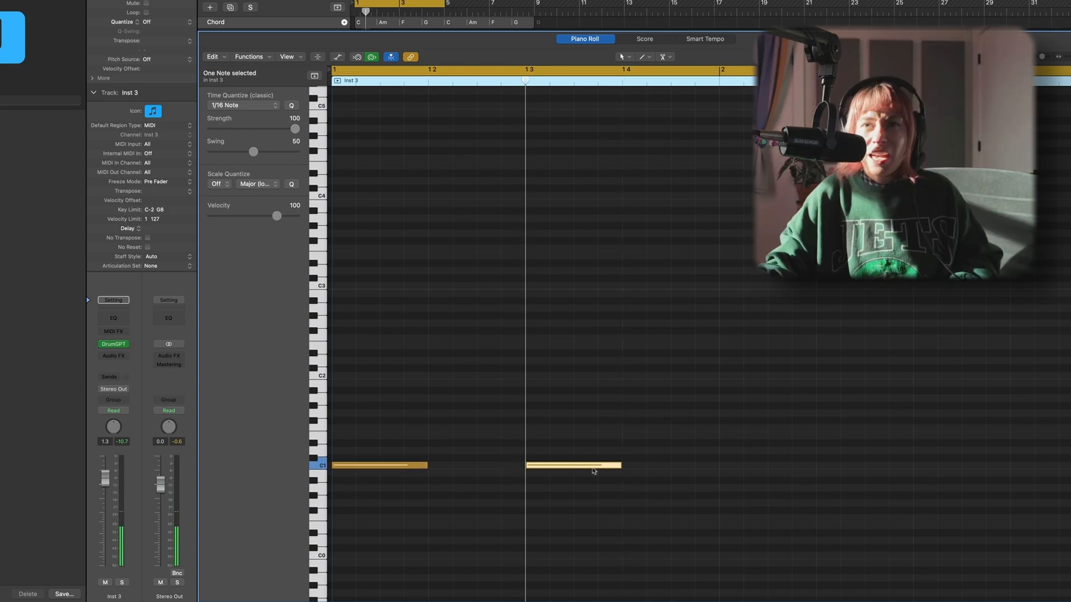
pyautogui.press('super+Left')
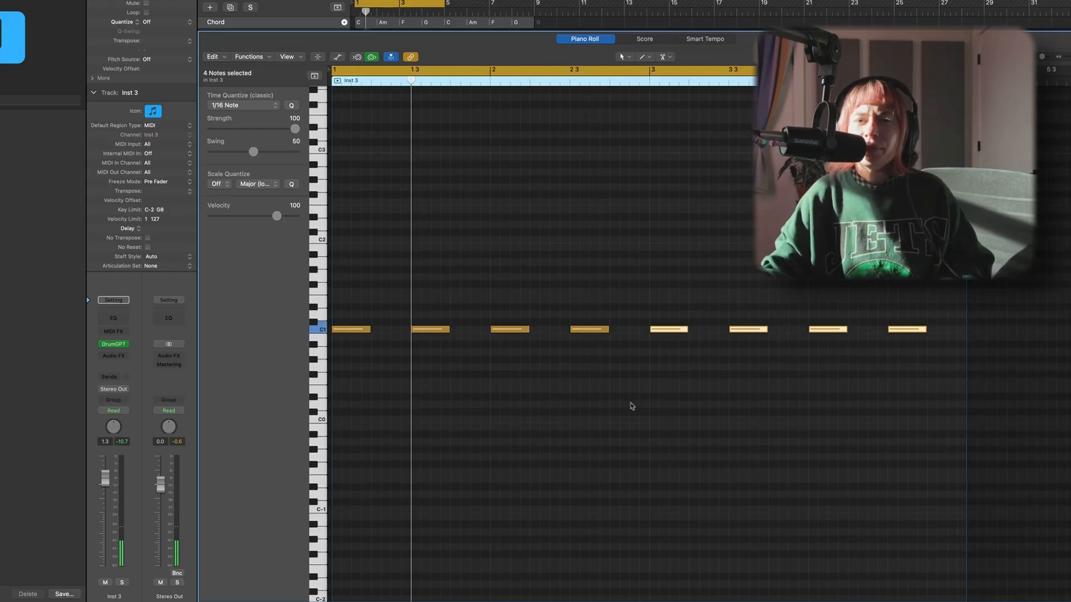
# Play the kick pattern with the piano and bass, enlarge the track area, and lower the drum track's volume to -0.3 dB.
pyautogui.press('space')
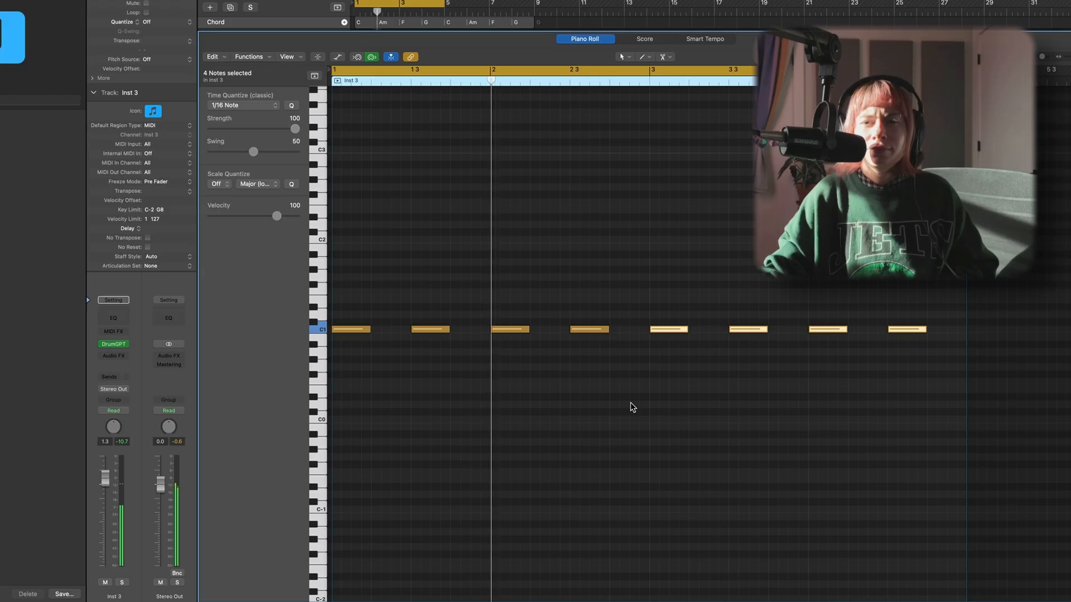
pyautogui.moveTo(402, 32); pyautogui.dragTo(402, 192)
pyautogui.moveTo(318, 110); pyautogui.dragTo(299, 79)
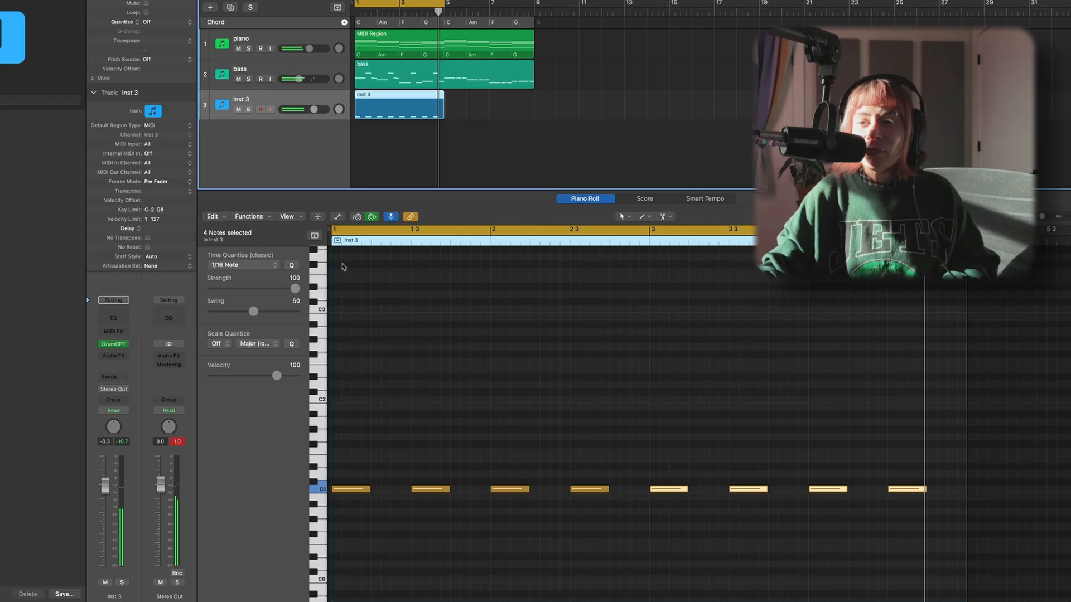
# Try copying the eight kick notes onto beats 2 and 4 of every bar, play the pattern, and delete the copies.
pyautogui.click(774, 542)
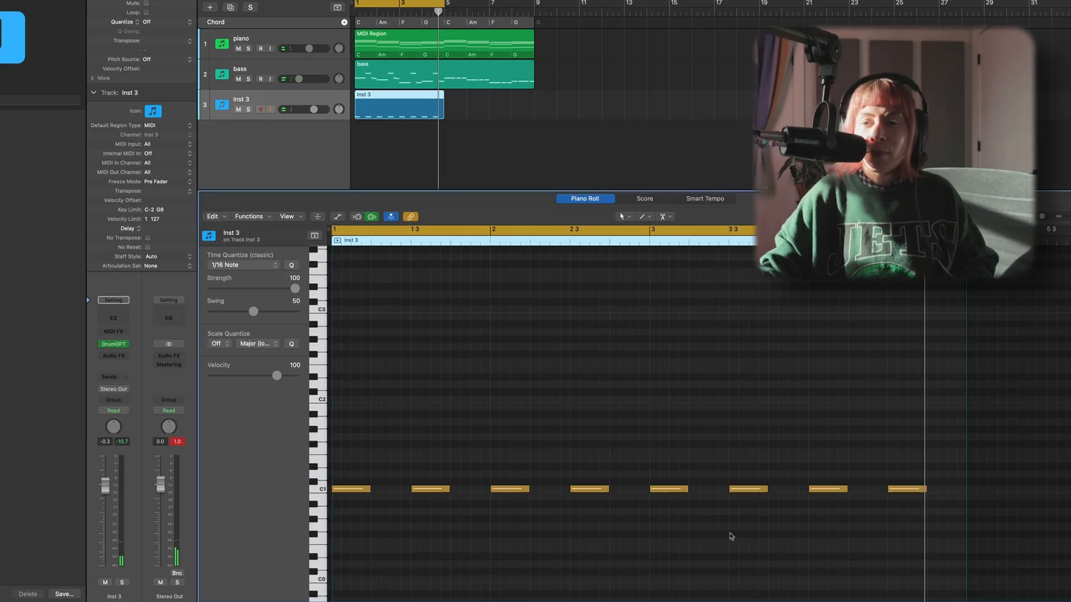
pyautogui.moveTo(904, 504); pyautogui.dragTo(386, 494)
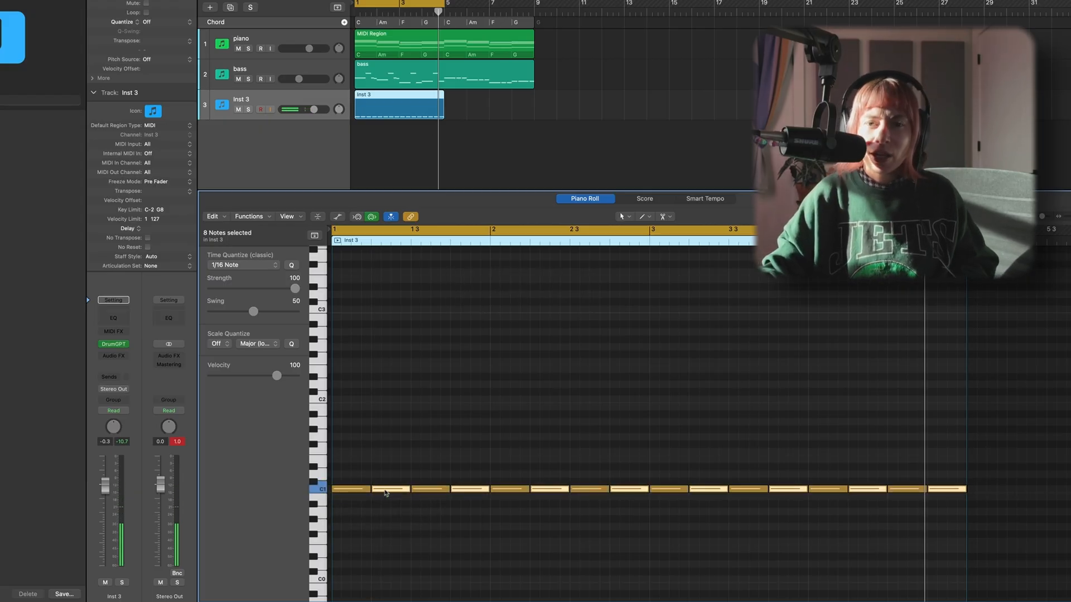
pyautogui.press('space')
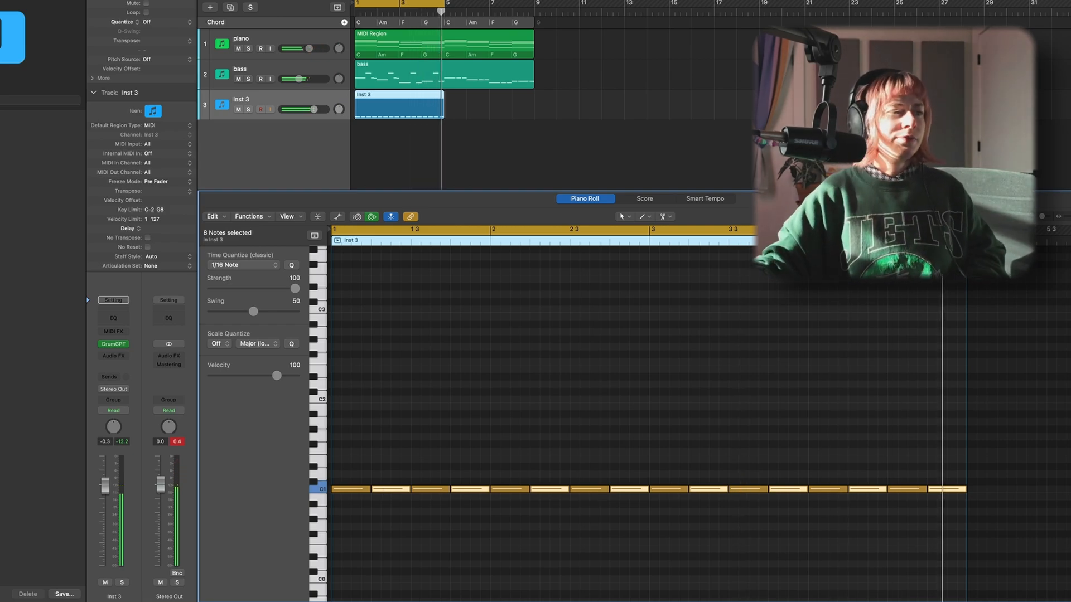
pyautogui.press('space')
pyautogui.press('Delete')
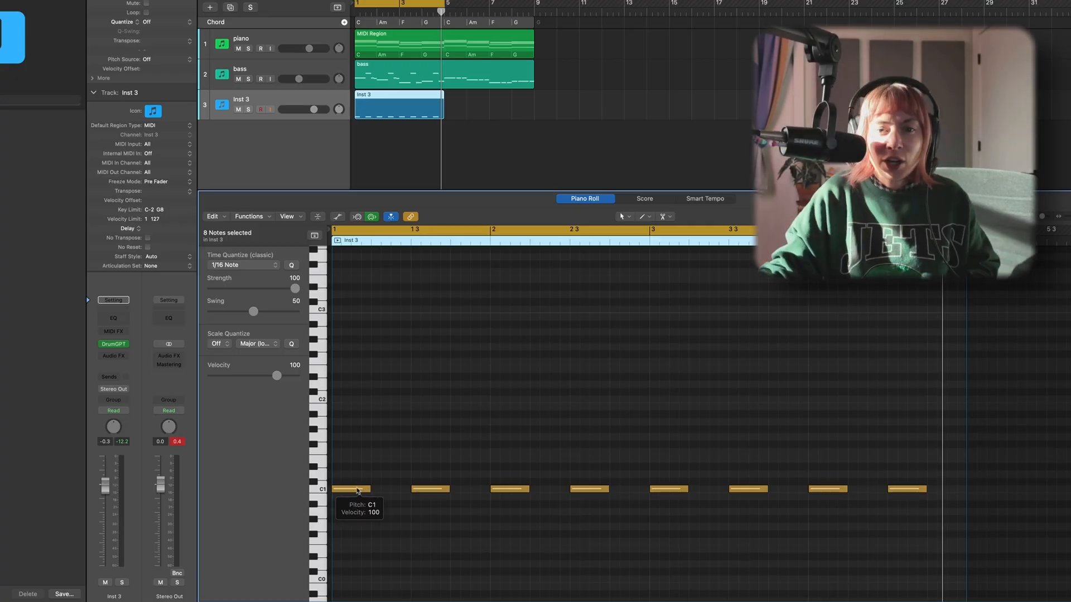
# Add a short C1 kick note half a beat before beat 3 in bars 1 and 2, playing the pattern to check it.
pyautogui.moveTo(353, 491); pyautogui.dragTo(407, 490)
pyautogui.press('space')
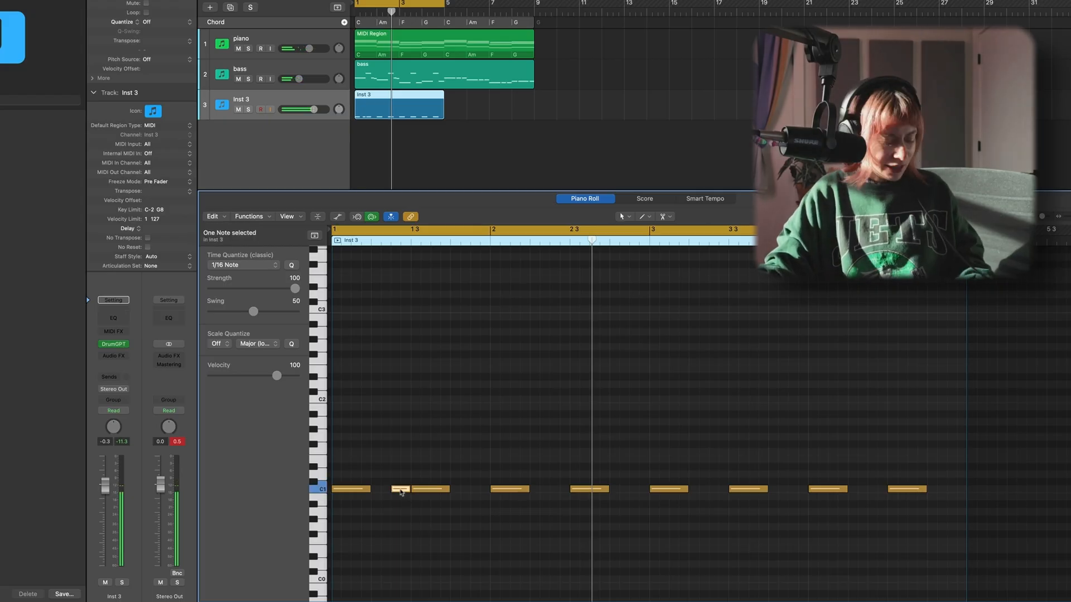
pyautogui.moveTo(401, 493); pyautogui.dragTo(559, 493)
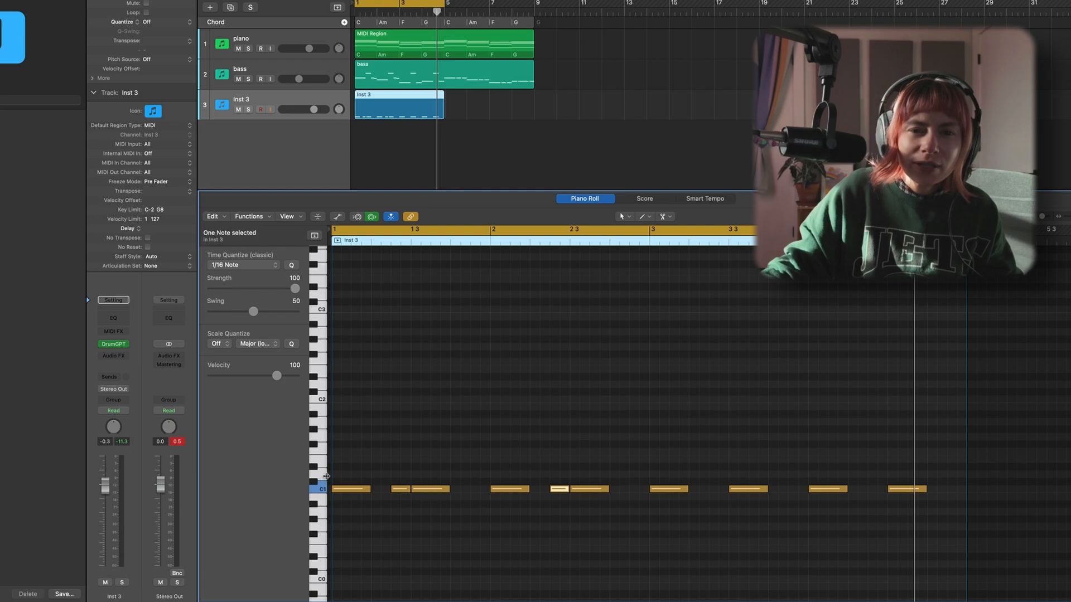
# Play DrumGPT's snare and the white key just above C1 in the Piano Roll to locate the snare's note.
pyautogui.click(681, 379)
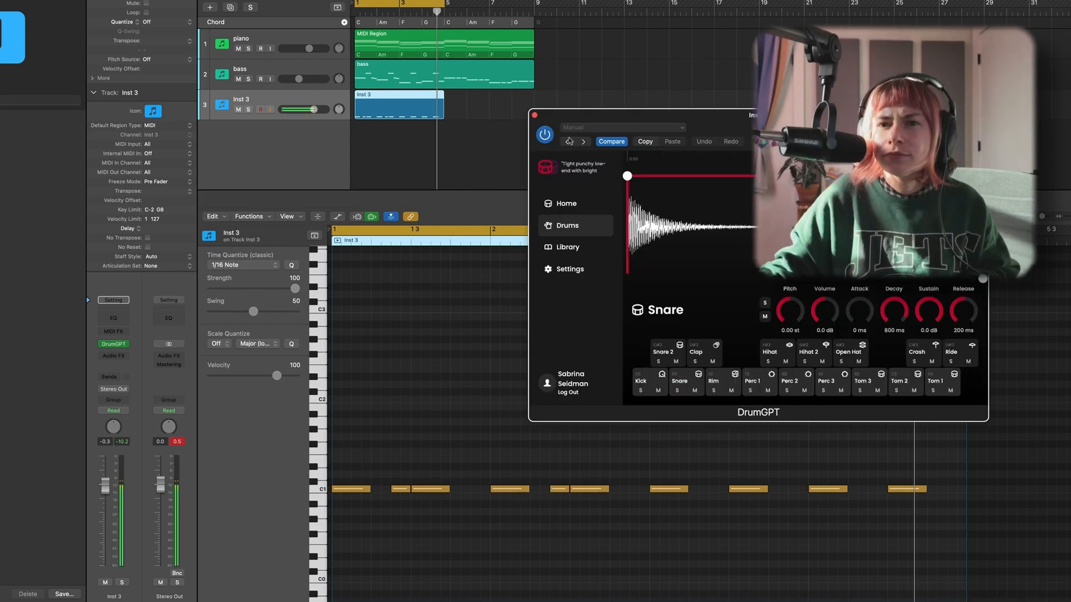
pyautogui.click(321, 477)
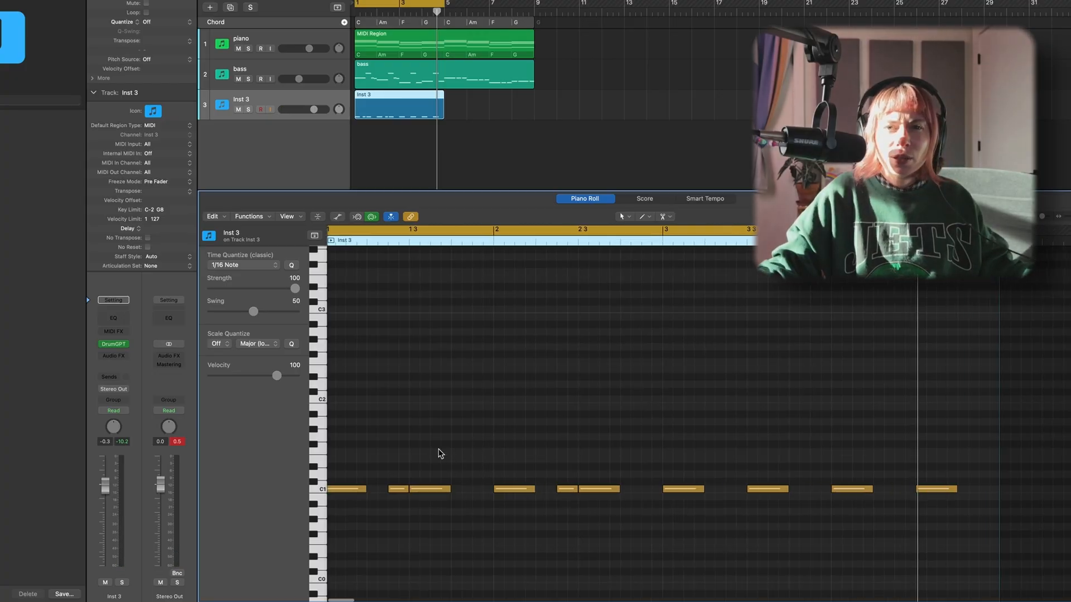
# Add D1 snare notes on beats 2 and 4 of bar 1 and play the pattern.
pyautogui.scroll(5, 438, 449)
pyautogui.hscroll(-3, 437, 451)
pyautogui.keyDown('super'); pyautogui.click(419, 474); pyautogui.keyUp('super')
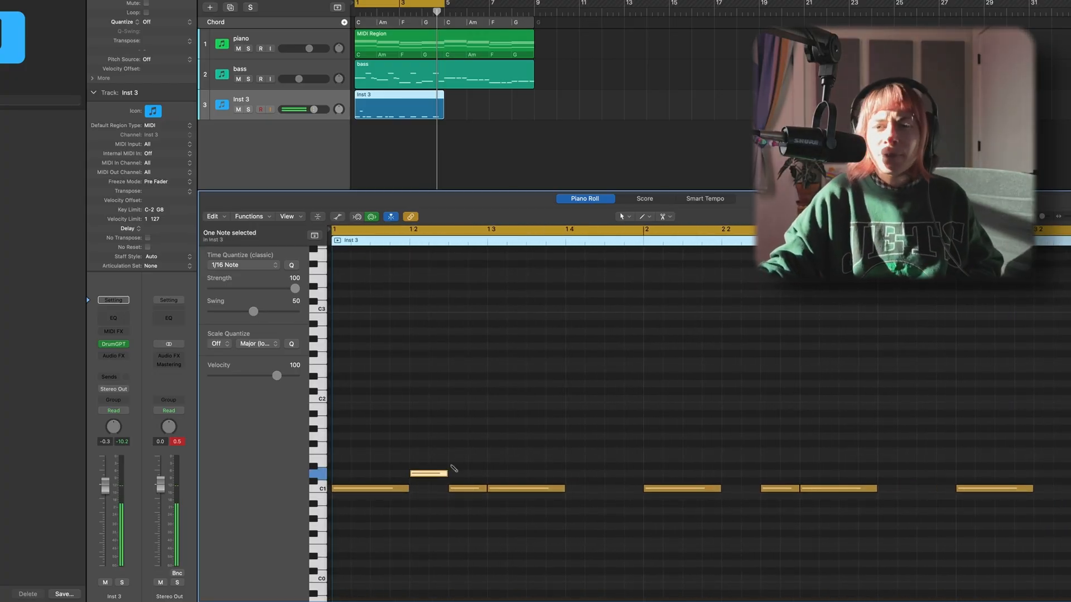
pyautogui.keyDown('super'); pyautogui.click(573, 476); pyautogui.keyUp('super')
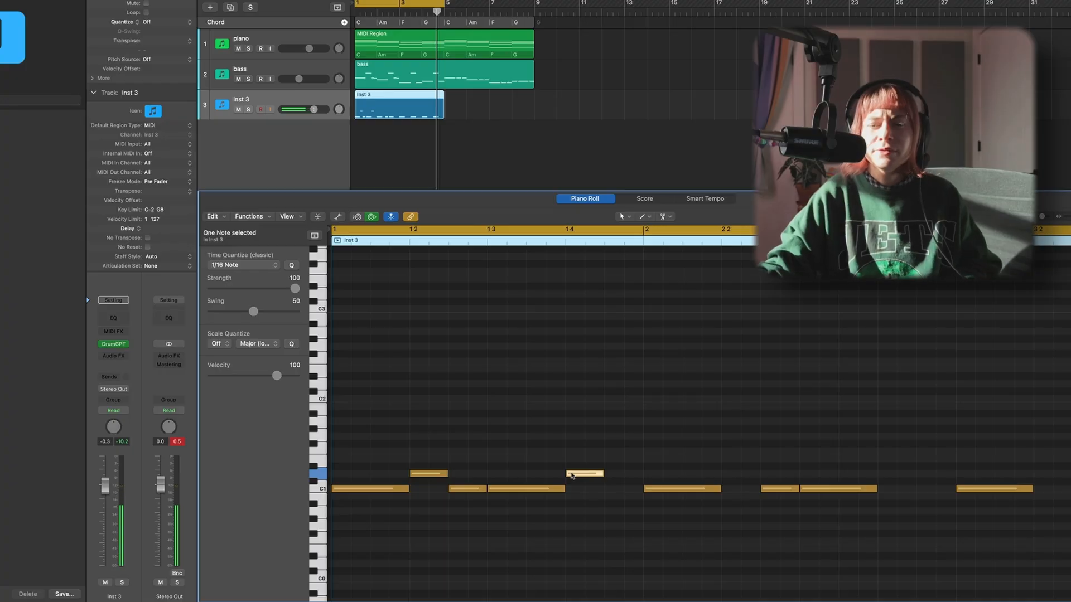
pyautogui.press('space')
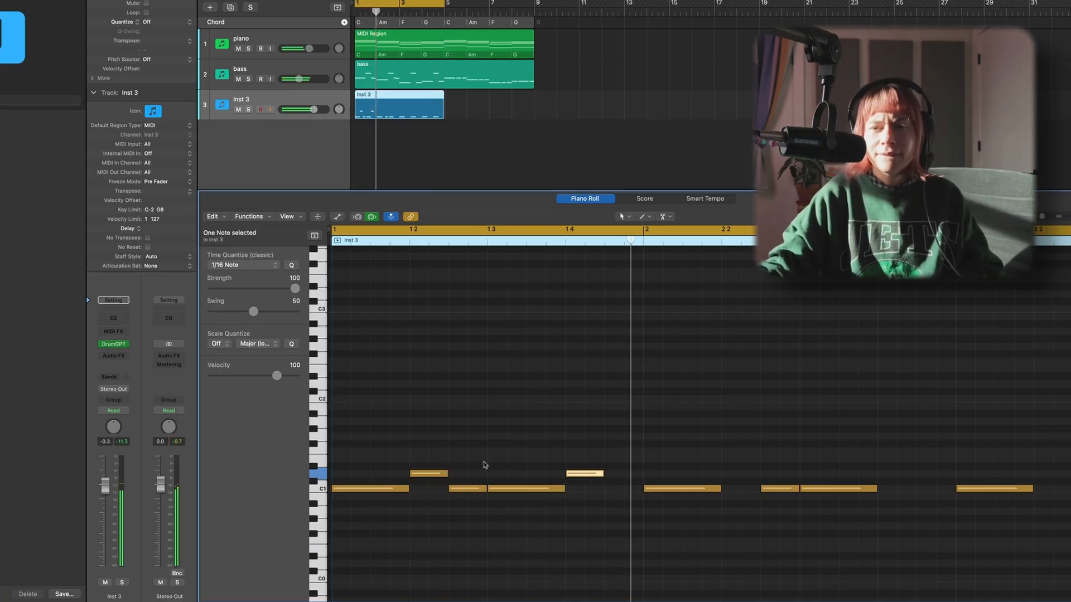
# Copy the two snare notes from bar 1 onto beats 2 and 4 of bars 2 to 4, and play the pattern.
pyautogui.moveTo(420, 450); pyautogui.dragTo(597, 481)
pyautogui.press('super+Left')
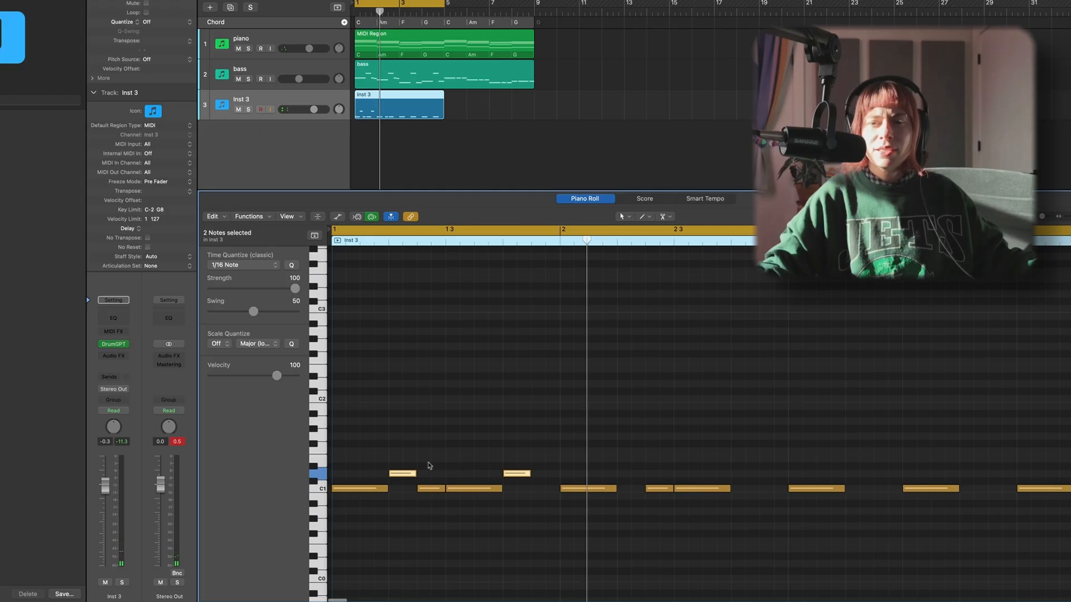
pyautogui.moveTo(400, 476); pyautogui.dragTo(617, 477)
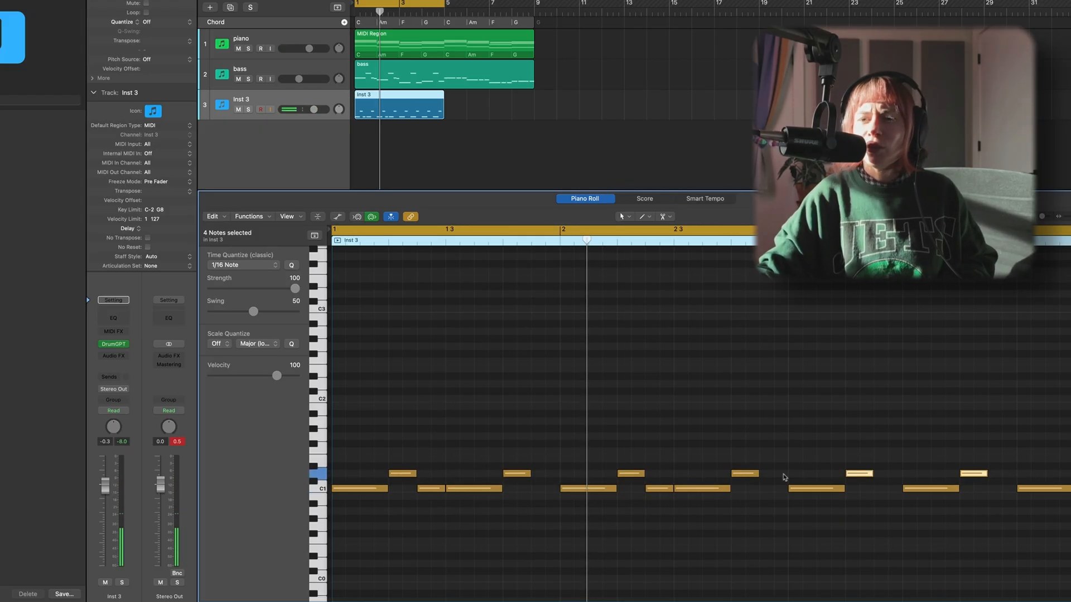
pyautogui.press('space')
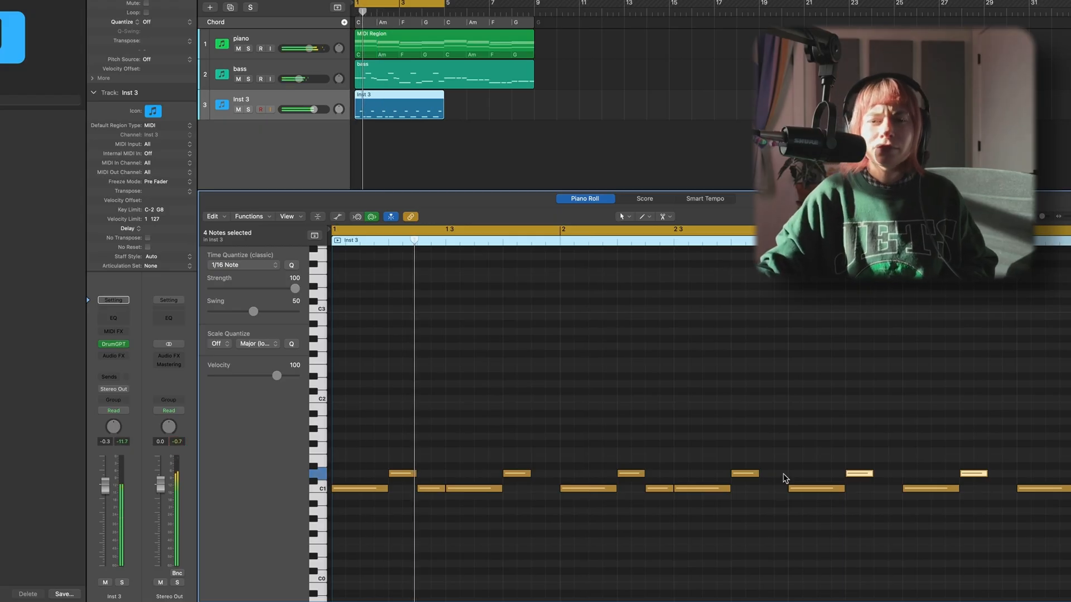
pyautogui.press('super+Left')
pyautogui.press('super+Left')
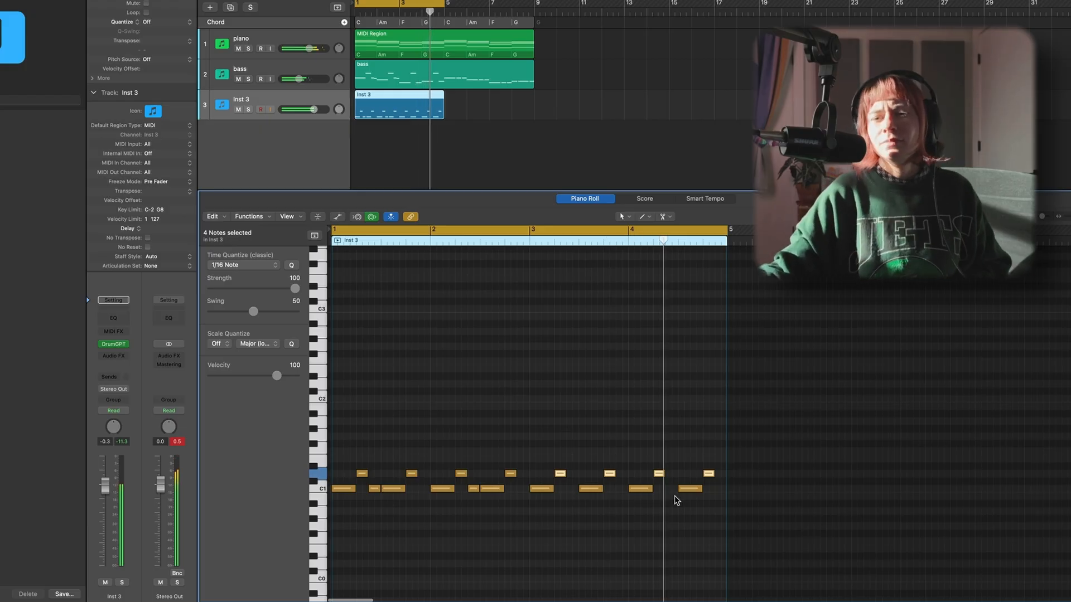
# In bars 1 and 2, move the beat 2 snare to beat 3 and delete the beat 4 snare, and play the pattern.
pyautogui.click(383, 440)
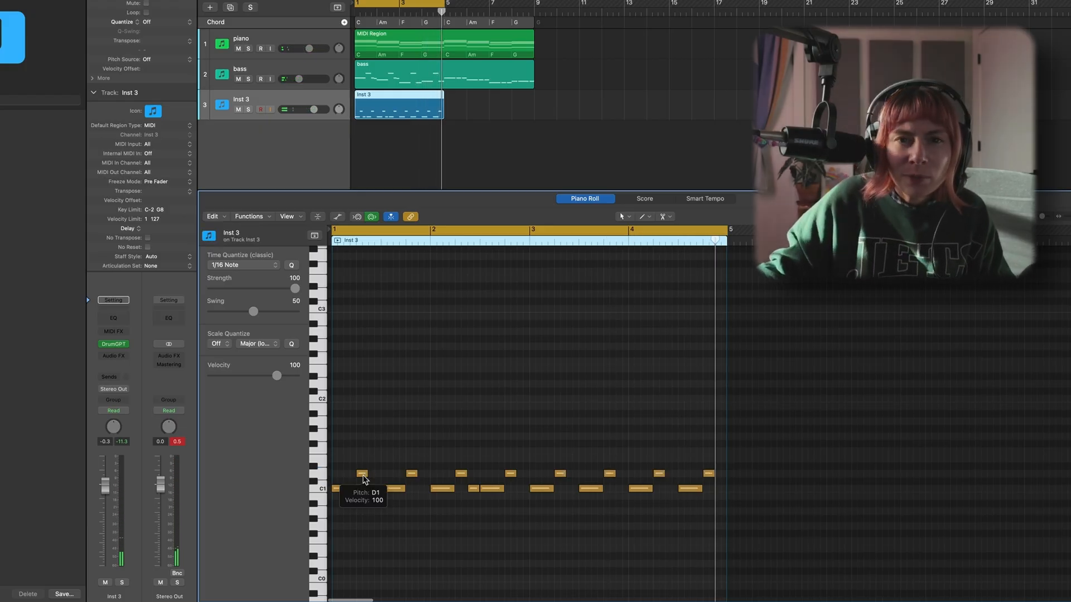
pyautogui.click(379, 243)
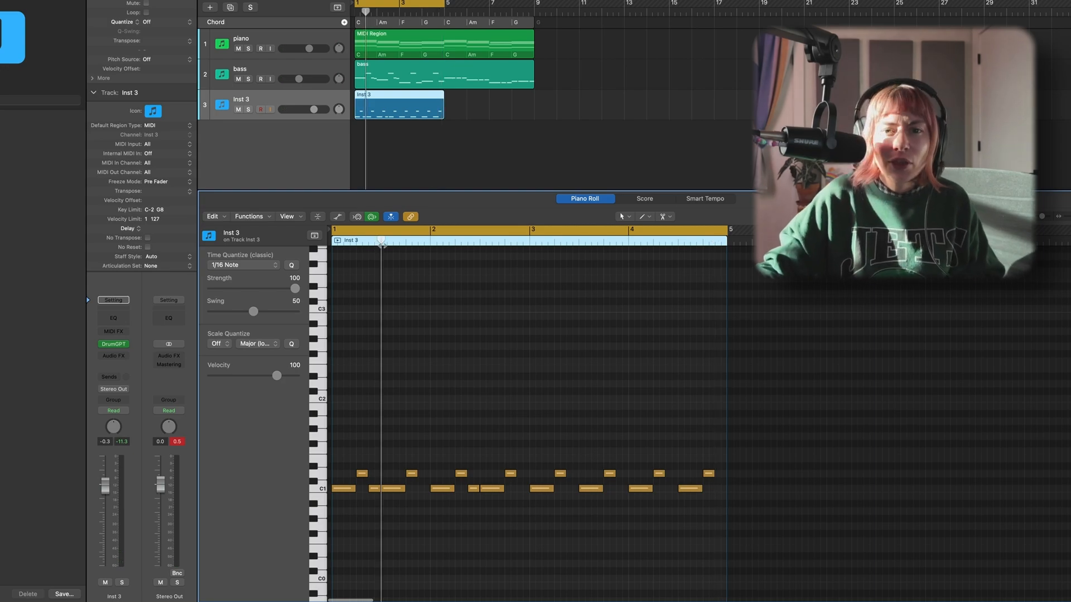
pyautogui.moveTo(362, 475); pyautogui.dragTo(387, 476)
pyautogui.click(413, 474)
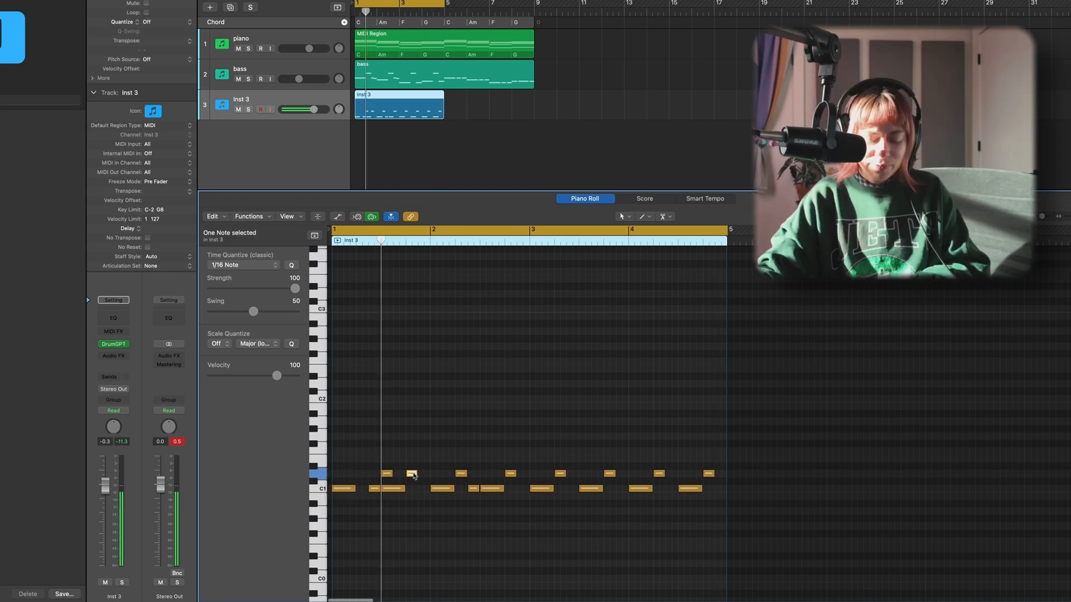
pyautogui.press('Delete')
pyautogui.press('space')
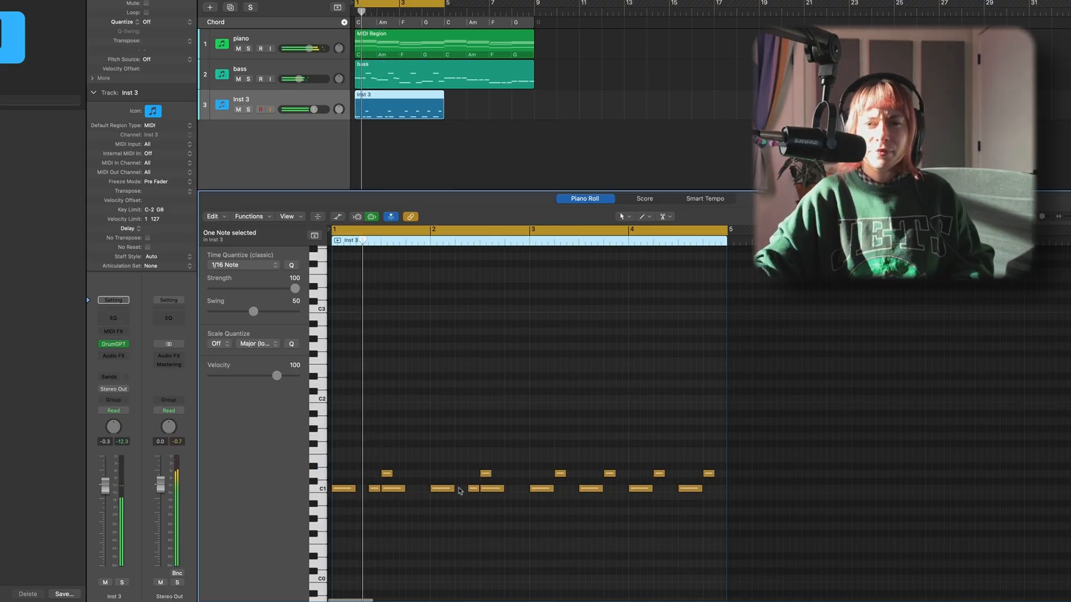
# Enlarge the Piano Roll area while leaving all three tracks in view.
pyautogui.scroll(-4, 462, 493)
pyautogui.moveTo(510, 191); pyautogui.dragTo(505, 63)
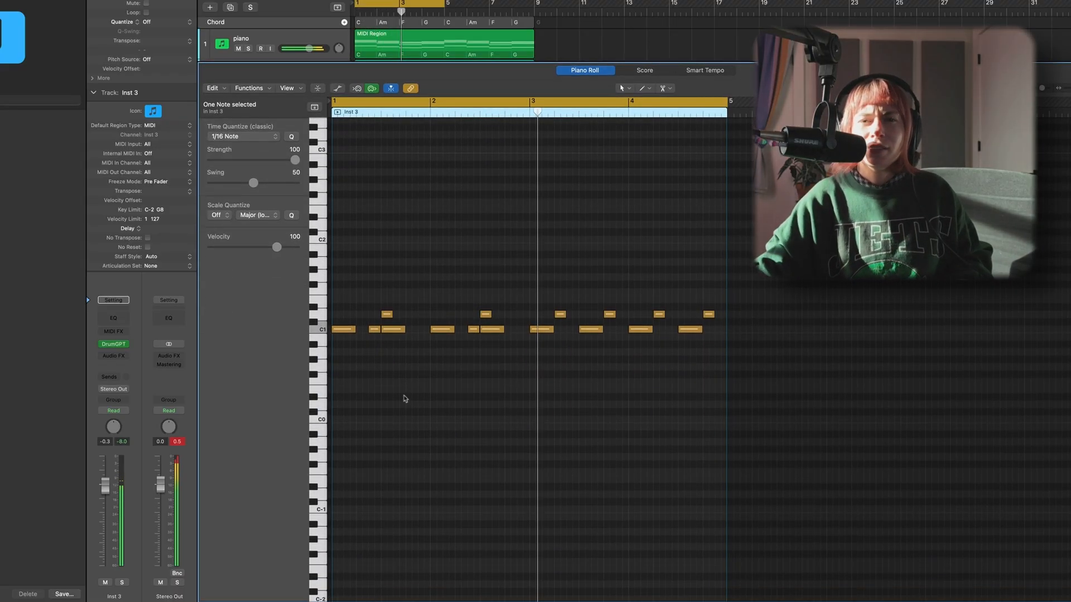
pyautogui.moveTo(548, 61); pyautogui.dragTo(530, 133)
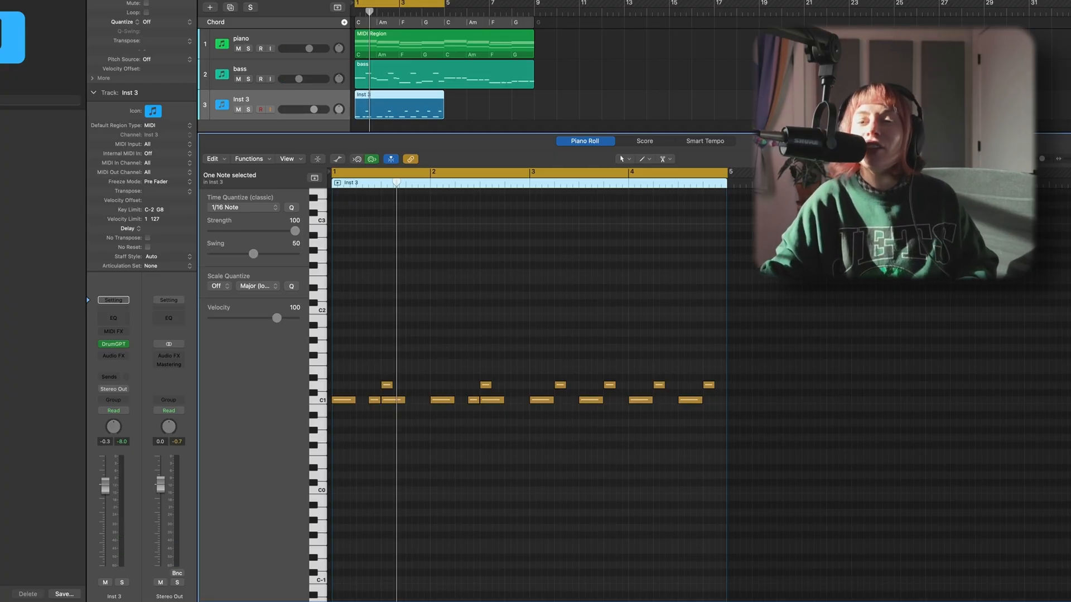
# Set Time Quantize to 1/8 Note, fill bar 1 with eight consecutive F#1 hi-hat notes, and play the pattern.
pyautogui.click(344, 365)
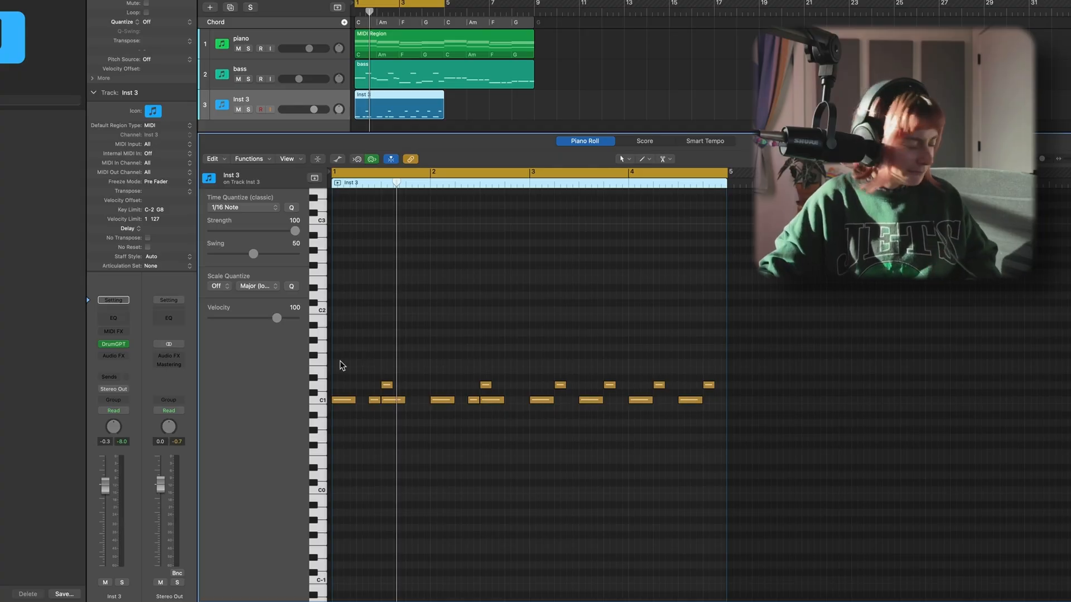
pyautogui.click(274, 208)
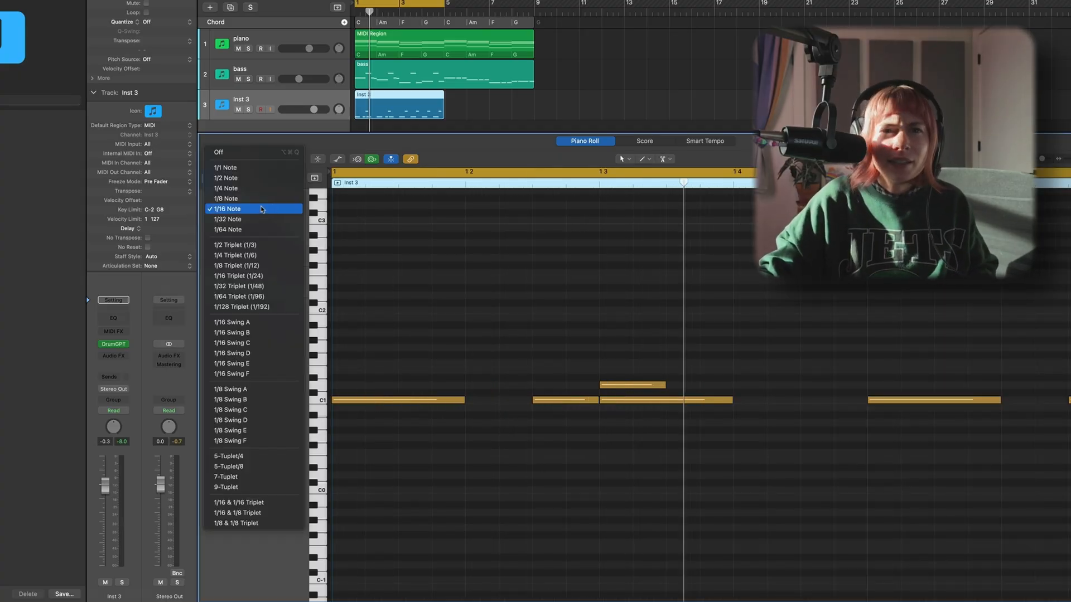
pyautogui.click(262, 199)
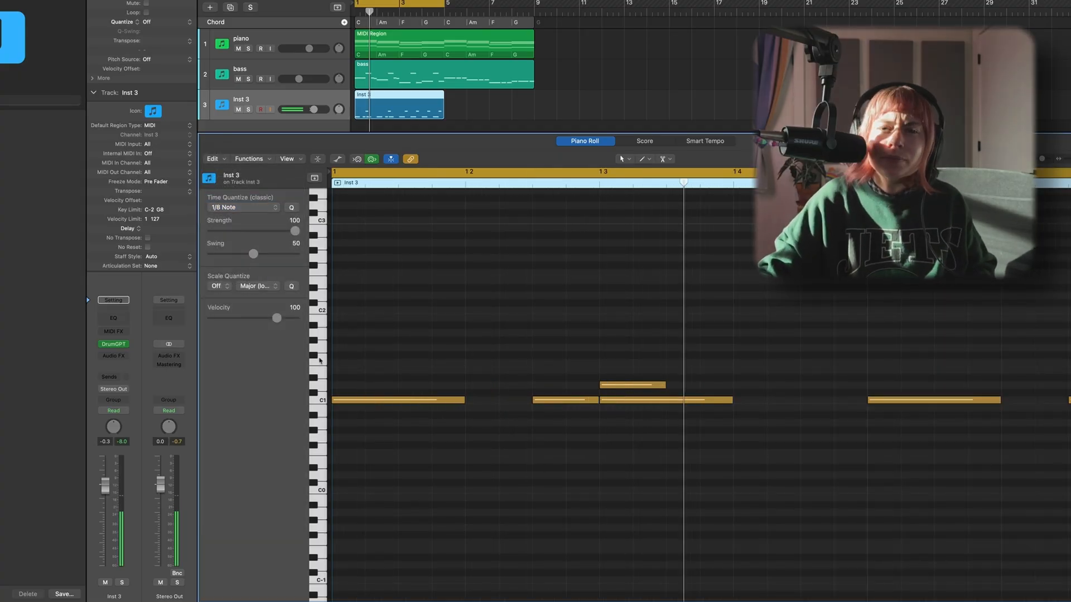
pyautogui.click(352, 357)
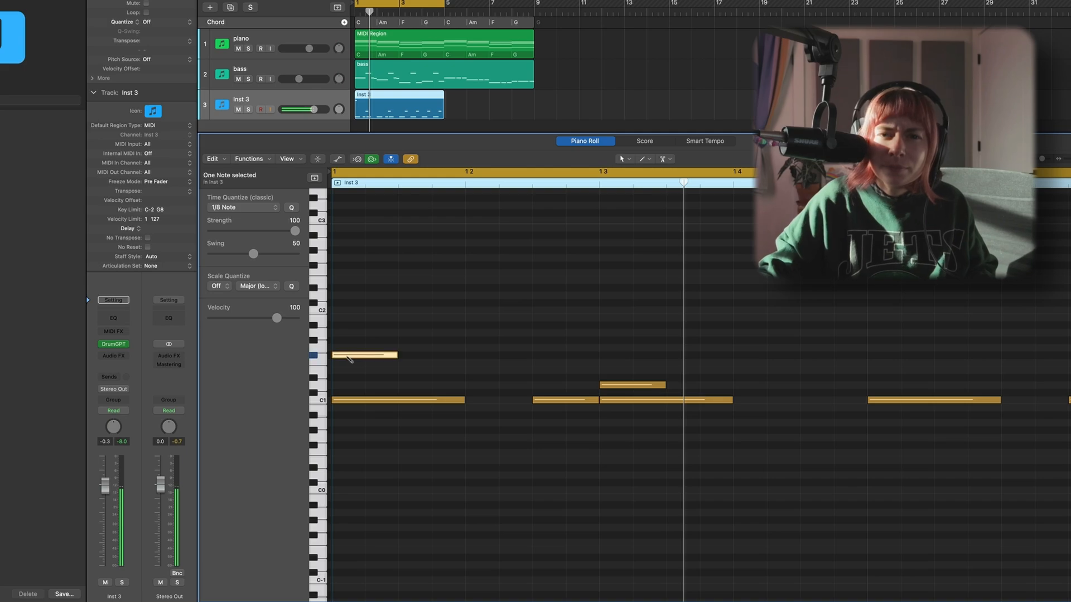
pyautogui.click(418, 354)
pyautogui.click(493, 356)
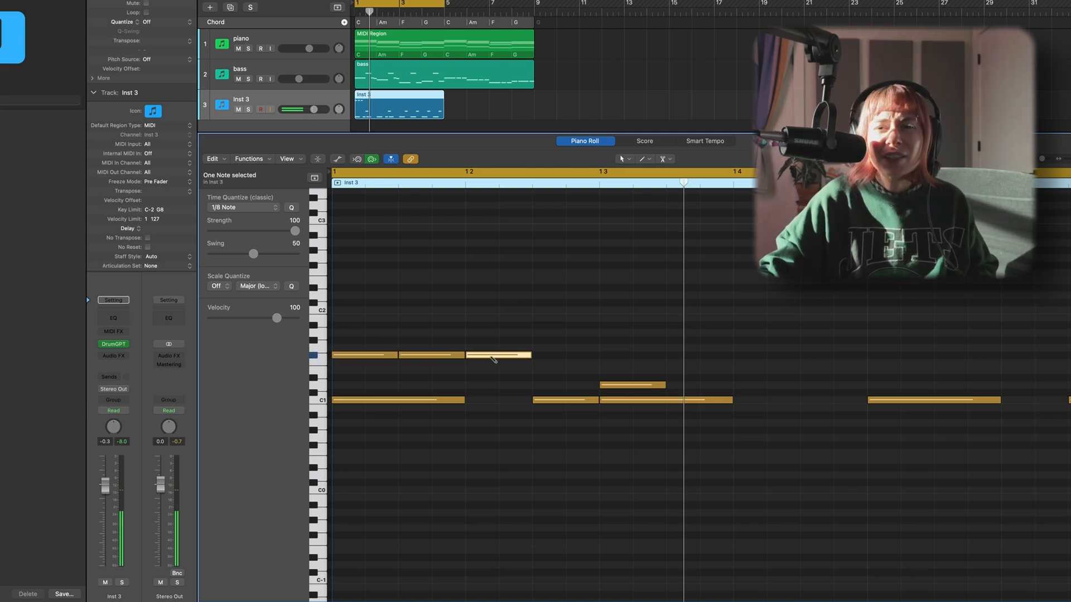
pyautogui.click(559, 355)
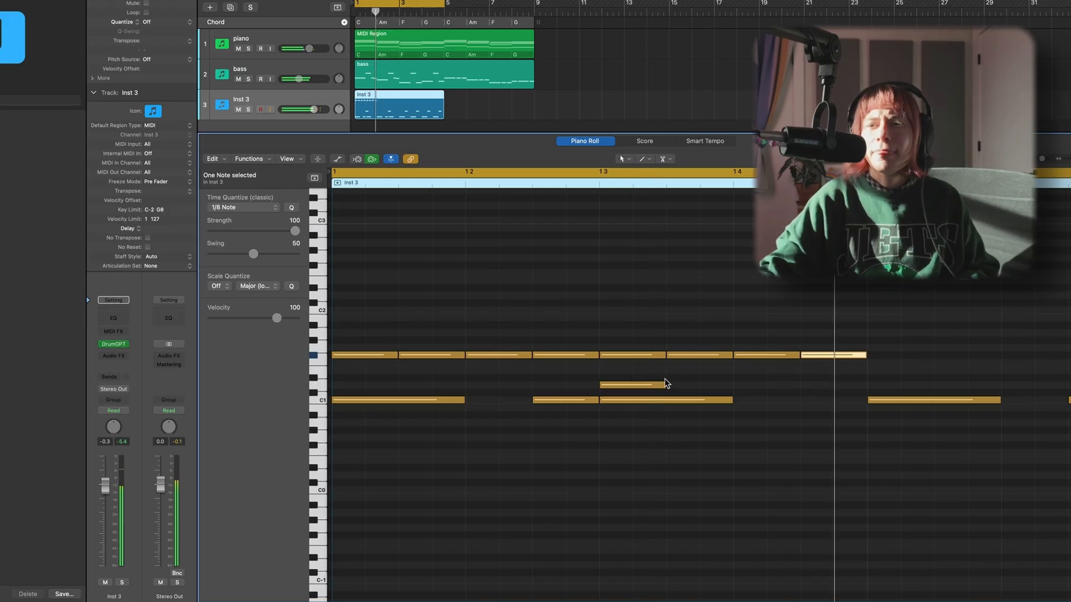
pyautogui.press('space')
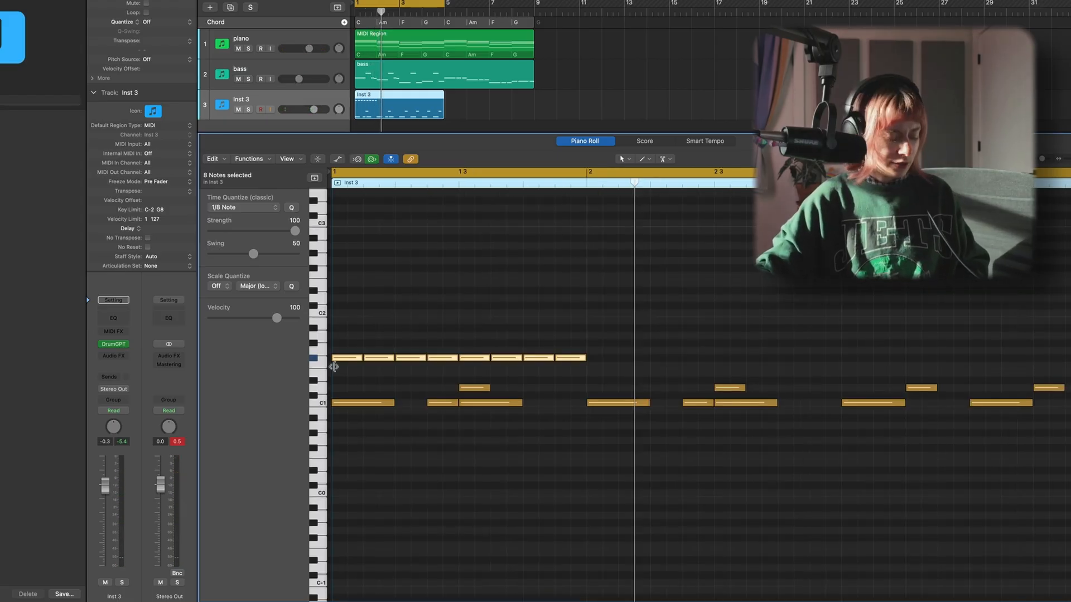
# Copy the bar 1 hi-hat notes through bars 2 to 4 and play the pattern.
pyautogui.moveTo(348, 360); pyautogui.dragTo(604, 360)
pyautogui.moveTo(910, 368)
pyautogui.mouseDown()
pyautogui.moveTo(345, 354)
pyautogui.moveTo(904, 364)
pyautogui.moveTo(894, 363)
pyautogui.mouseUp()
pyautogui.press('space')
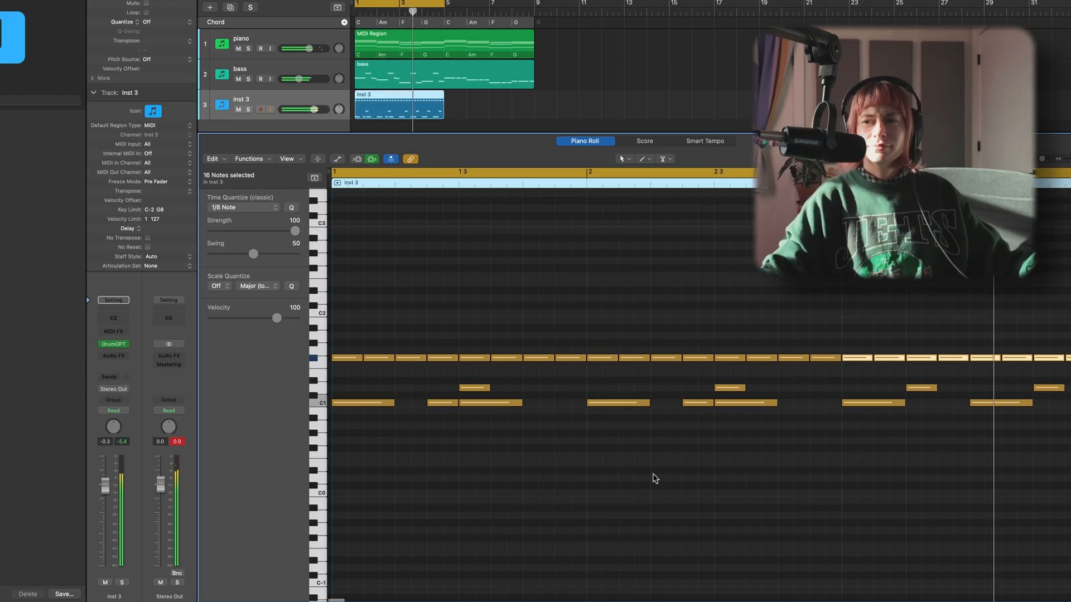
# Move the last hi-hat note of bar 2 and of bar 4 up to A#1.
pyautogui.scroll(-3, 655, 478)
pyautogui.click(409, 358)
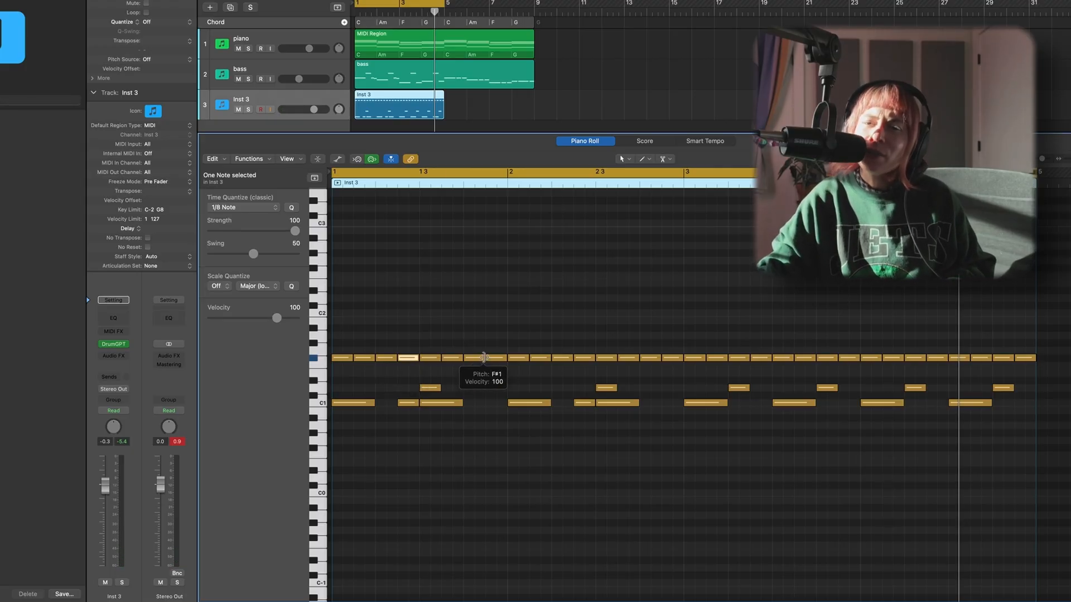
pyautogui.moveTo(676, 362); pyautogui.dragTo(677, 330)
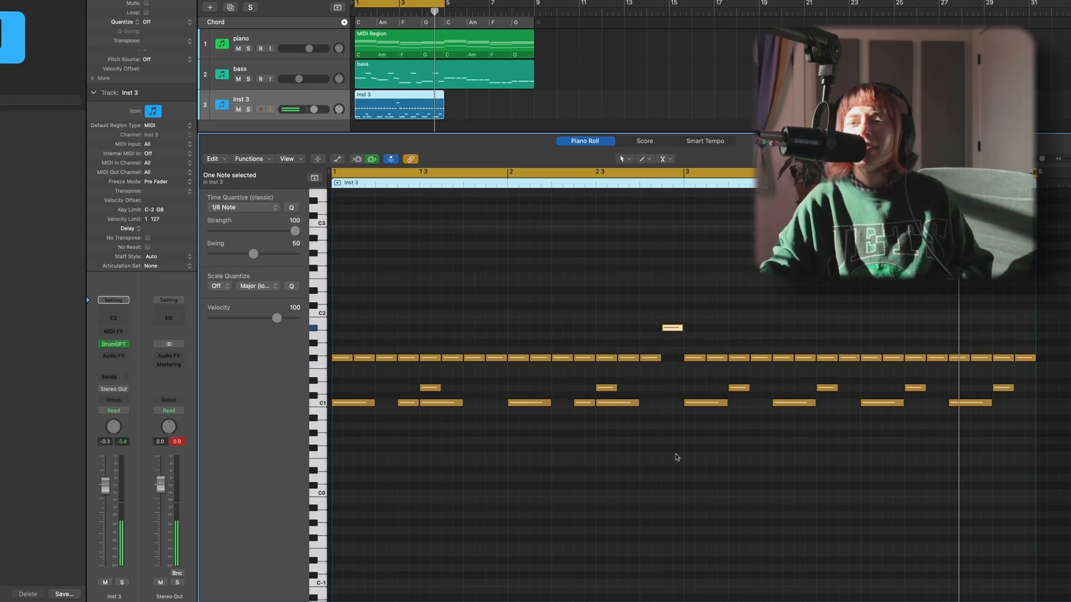
pyautogui.moveTo(1021, 358); pyautogui.dragTo(1021, 327)
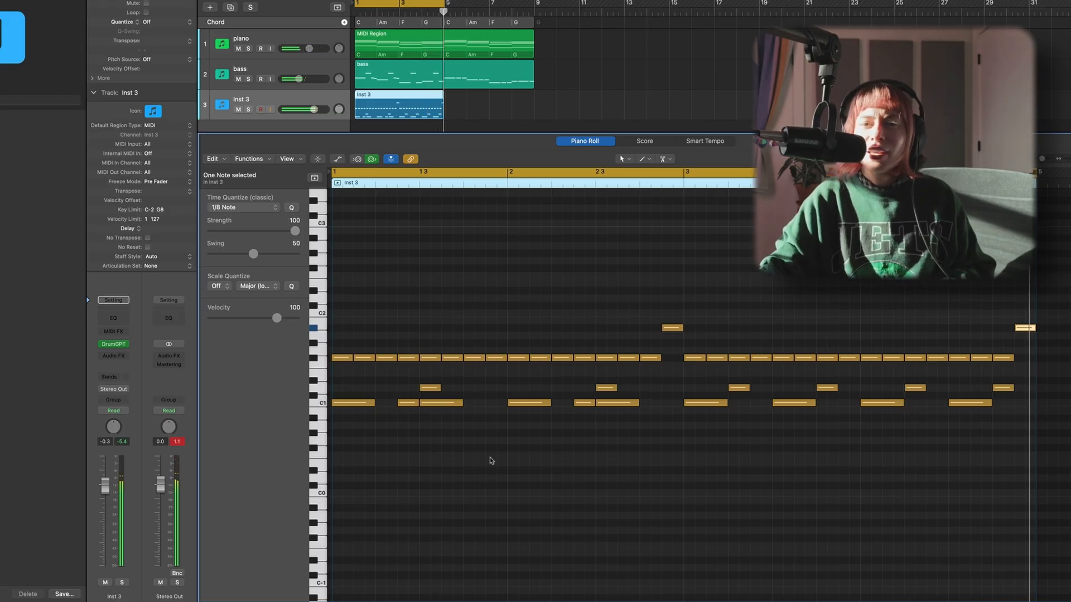
# Split the hi-hats in half at bar 1's beat 1 and 2 offbeats and beat 4, and bar 2's beat 2 offbeat and beat 4, and play the pattern.
pyautogui.click(650, 358)
pyautogui.rightClick(582, 357)
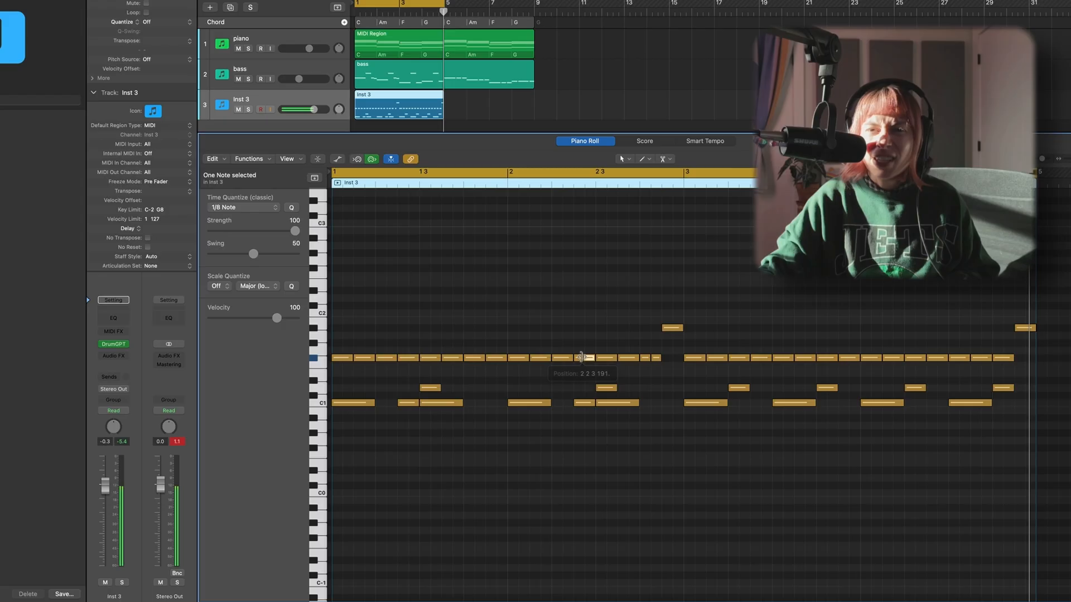
pyautogui.rightClick(472, 360)
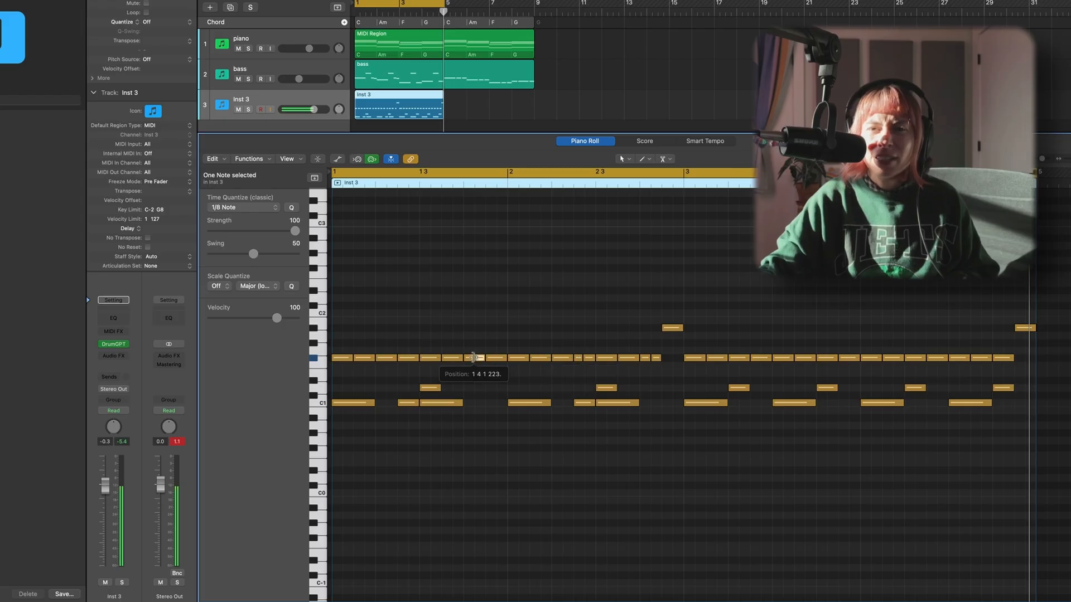
pyautogui.rightClick(406, 358)
pyautogui.rightClick(364, 359)
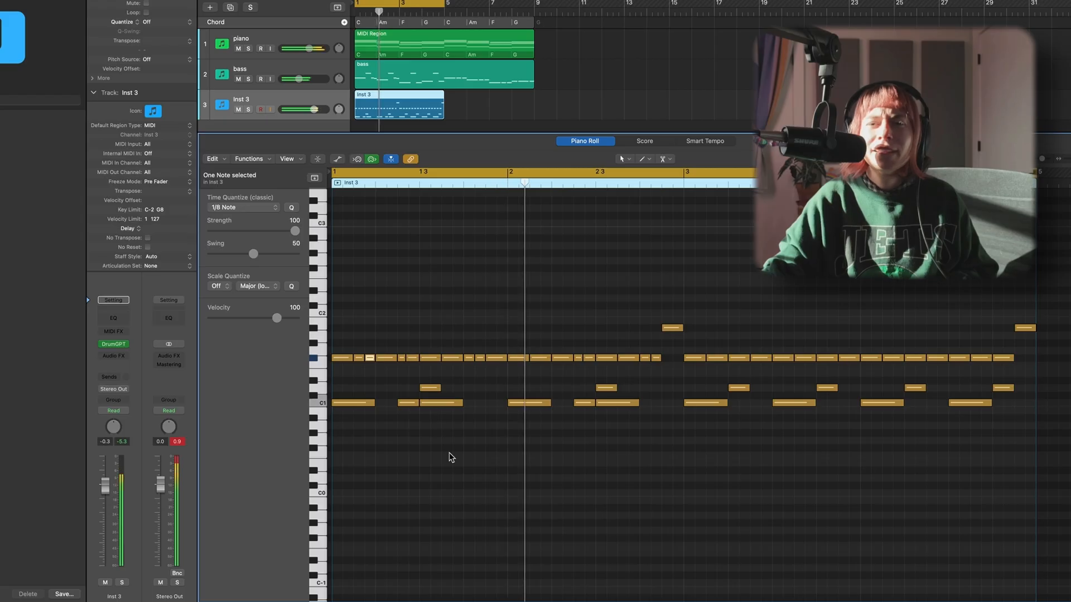
pyautogui.press('space')
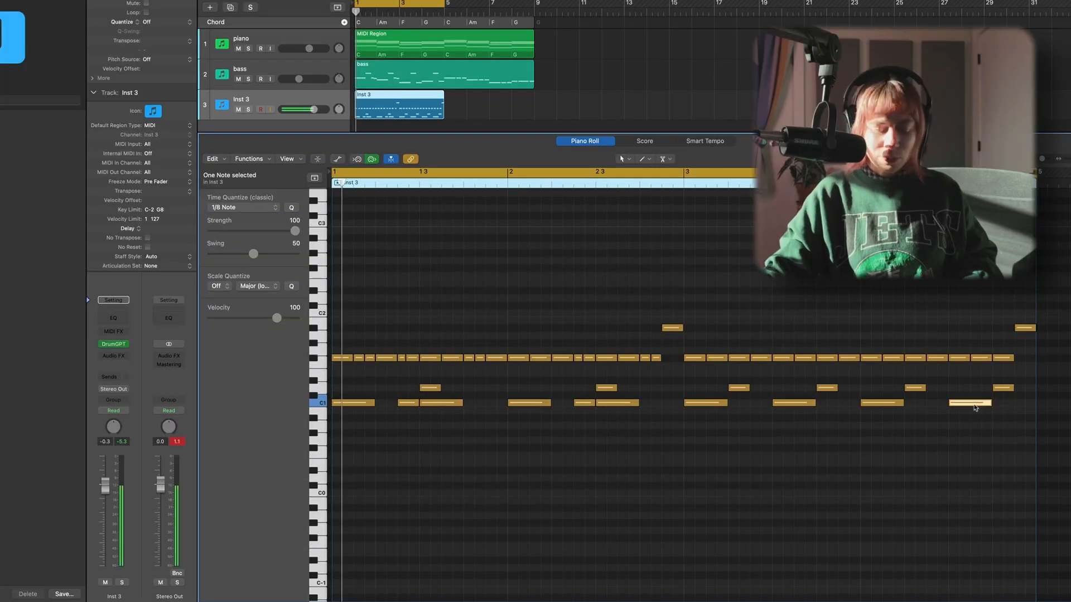
# Apply the Humanize MIDI transform to all notes in the drum region and play the pattern.
pyautogui.press('super+a')
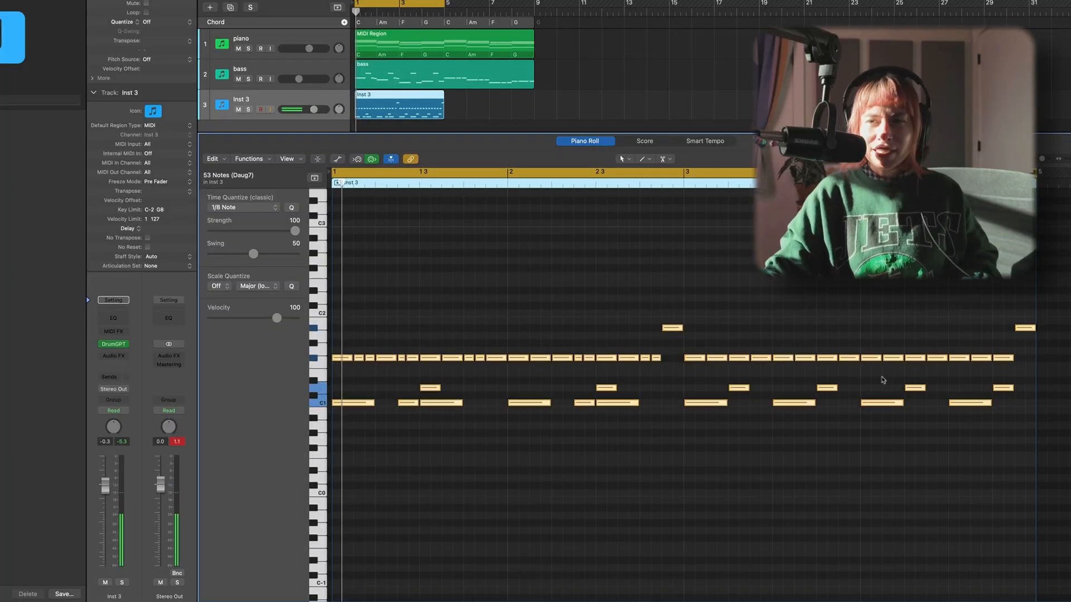
pyautogui.click(270, 161)
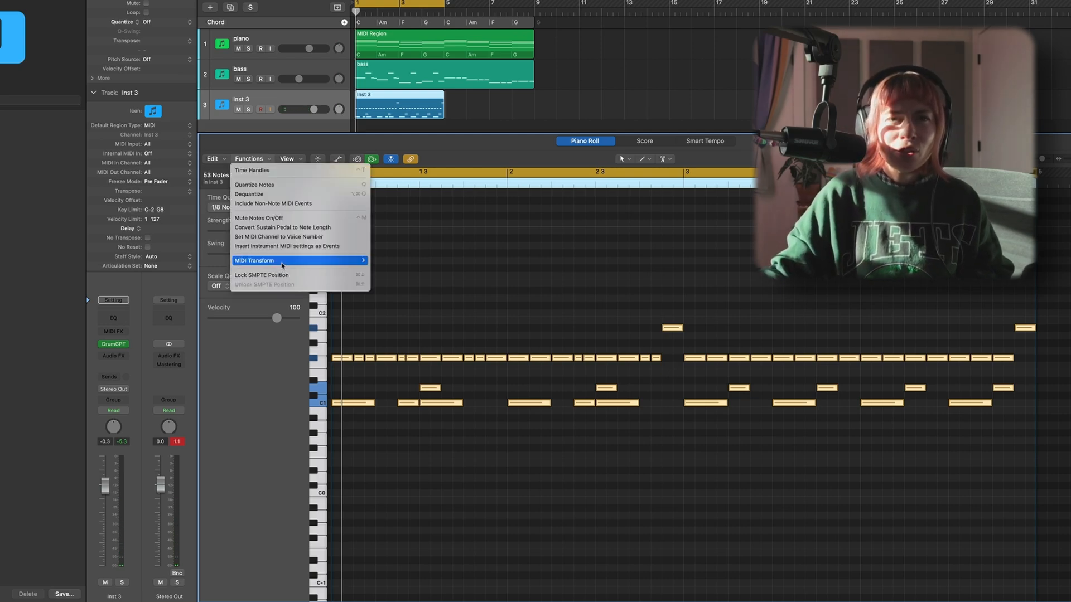
pyautogui.moveTo(288, 260)
pyautogui.click(423, 335)
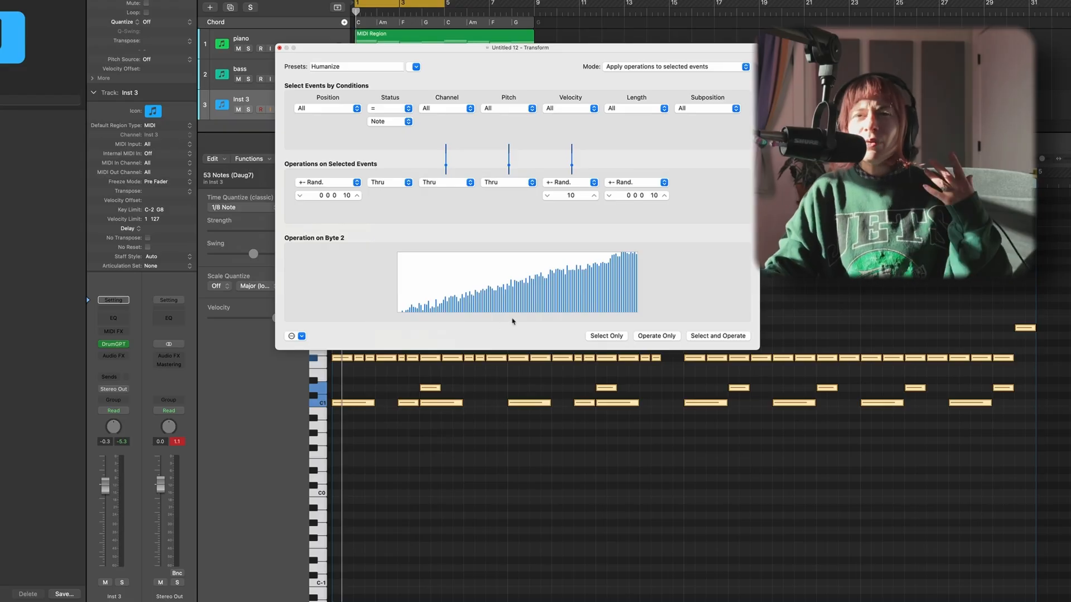
pyautogui.click(719, 337)
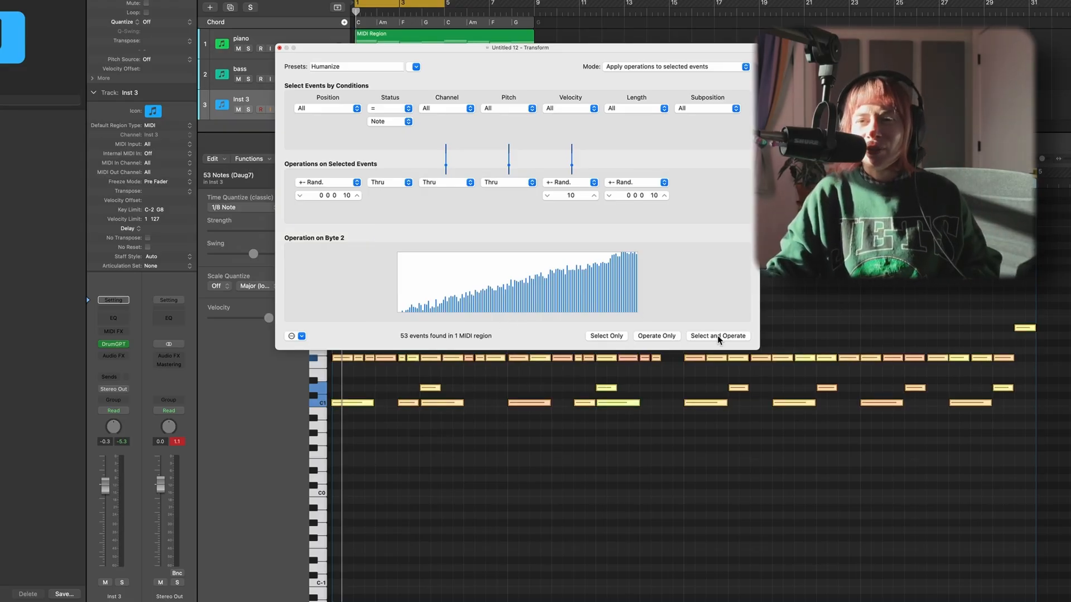
pyautogui.click(280, 49)
pyautogui.press('space')
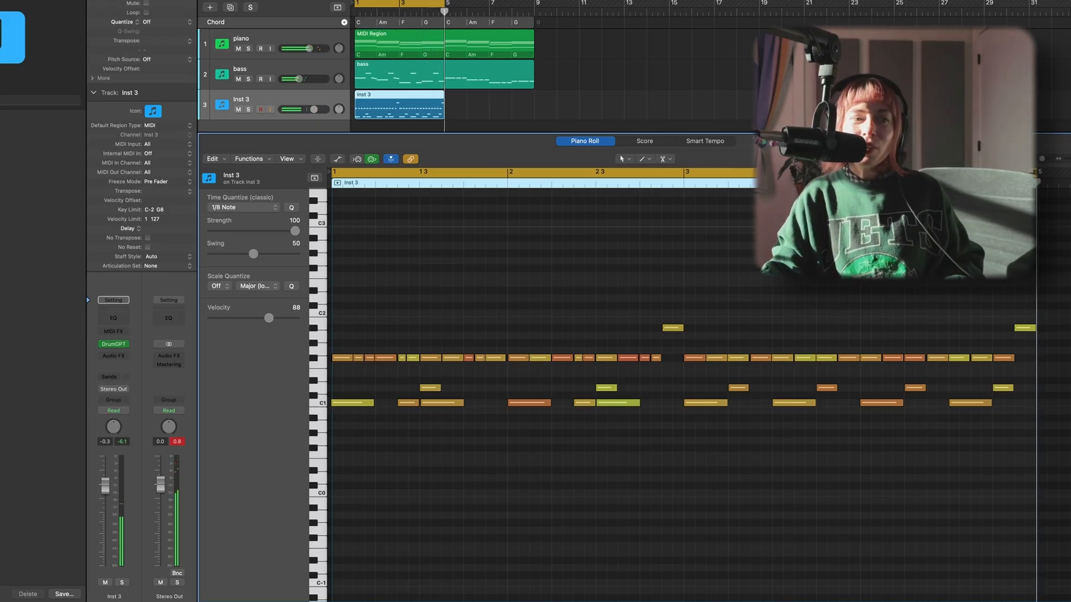
pyautogui.press('space')
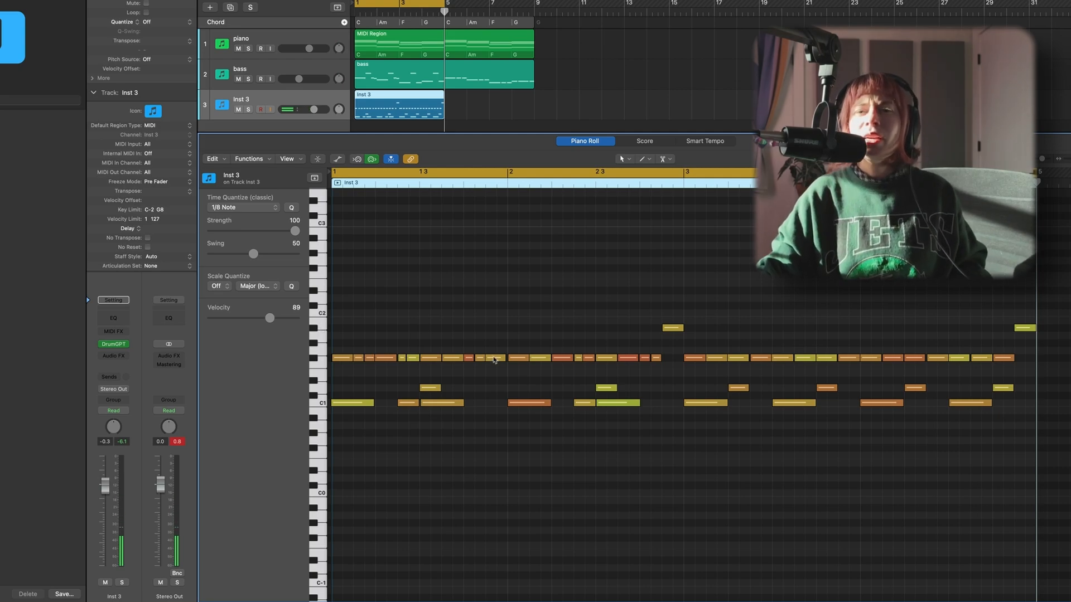
# Add half-beat C2 notes from bar 1's beat 4 offbeat into bar 2 and play the pattern.
pyautogui.click(497, 313)
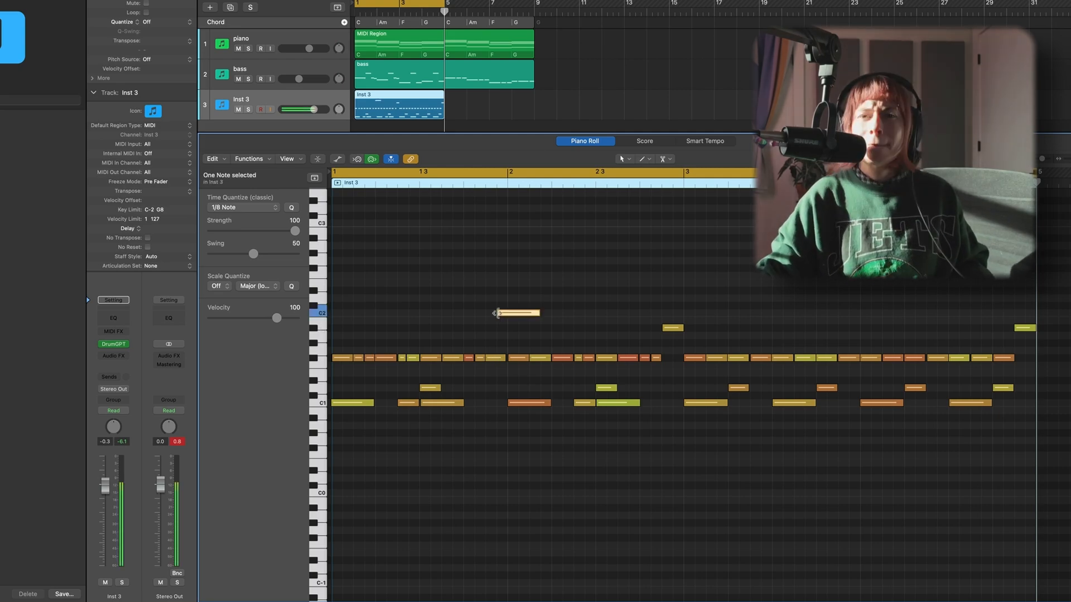
pyautogui.moveTo(512, 314); pyautogui.dragTo(501, 313)
pyautogui.moveTo(528, 313); pyautogui.dragTo(507, 313)
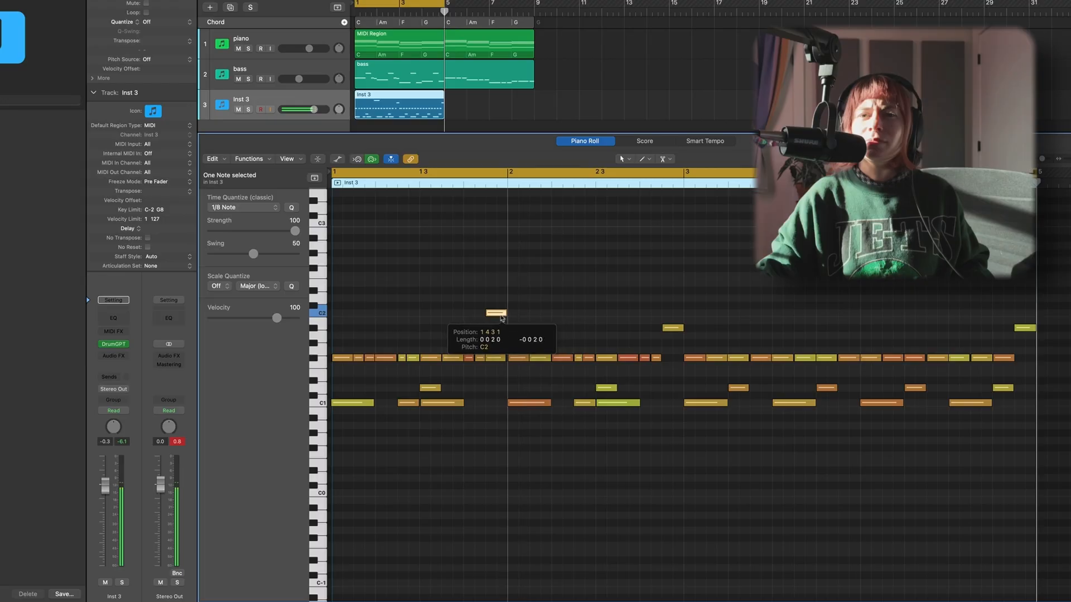
pyautogui.press('space')
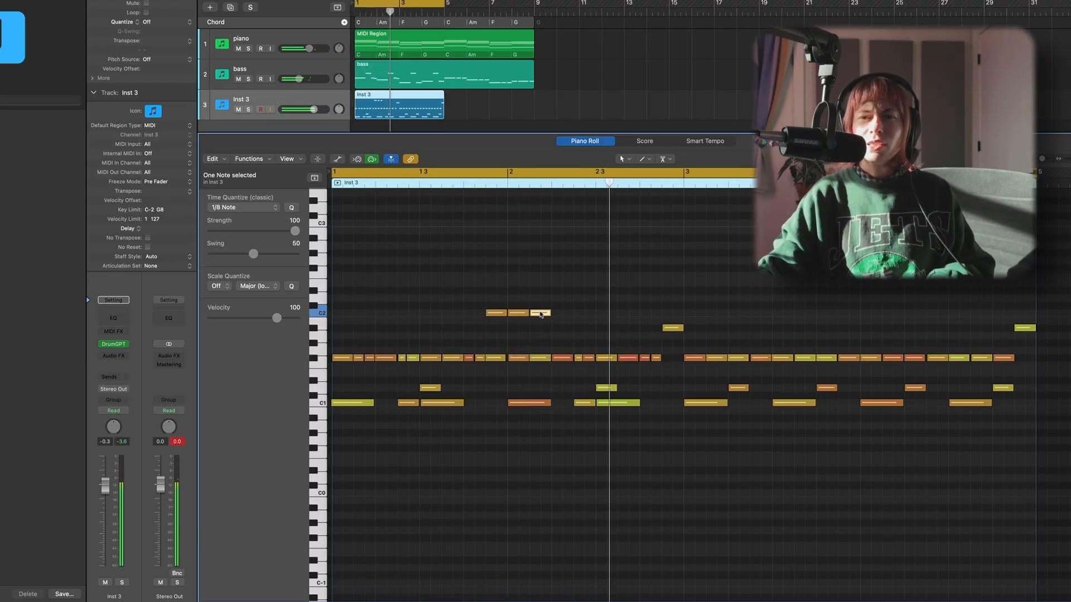
pyautogui.press('space')
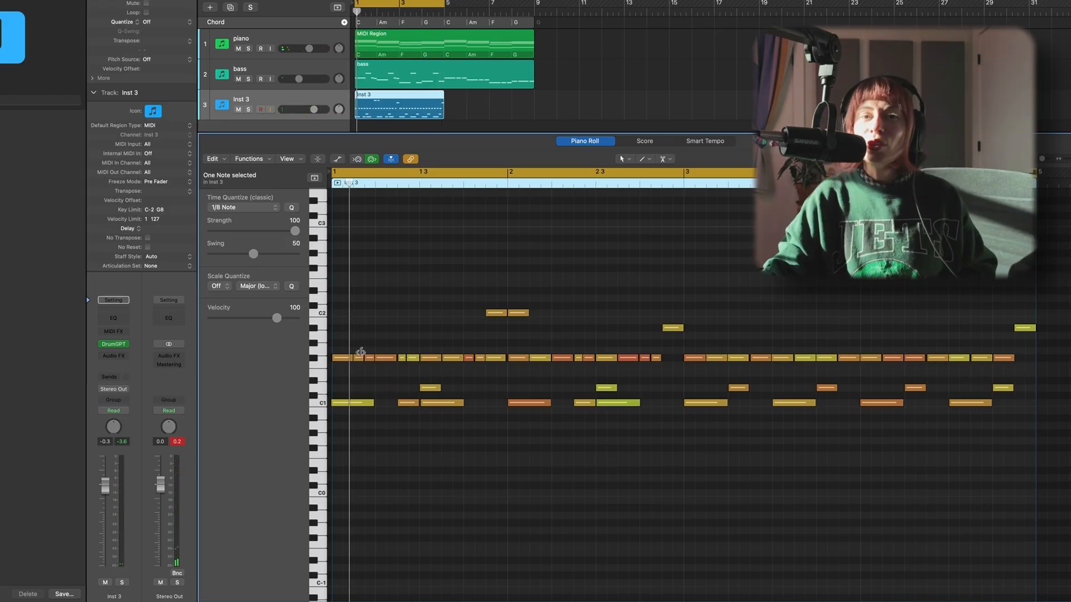
# Filter Apple Loops to shakers instead of piano, add the Shaker 15 loop as a new track at bar 1, and play it.
pyautogui.press('e')
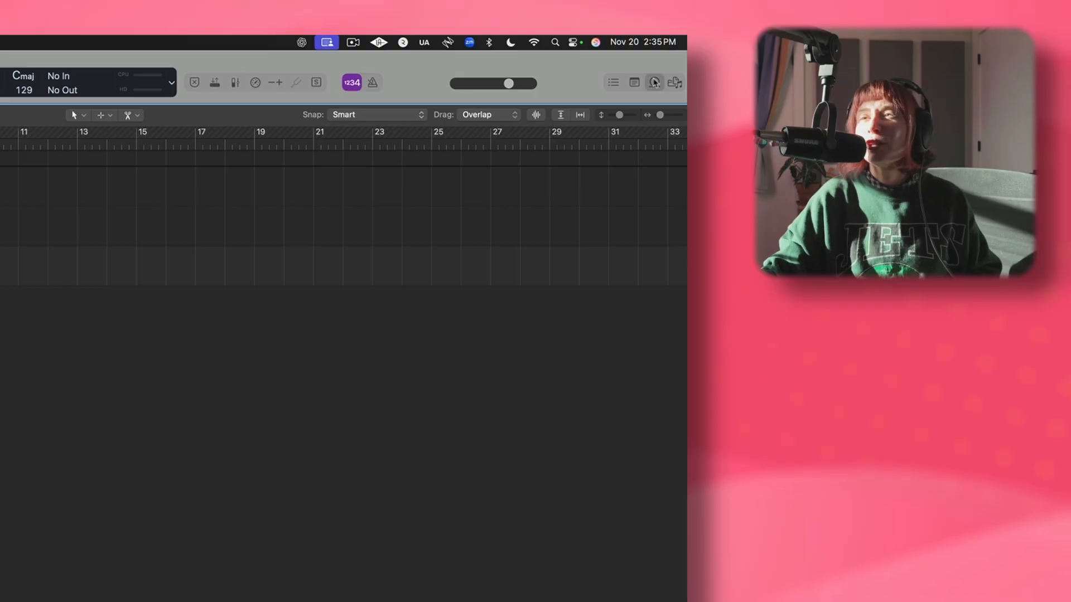
pyautogui.click(654, 83)
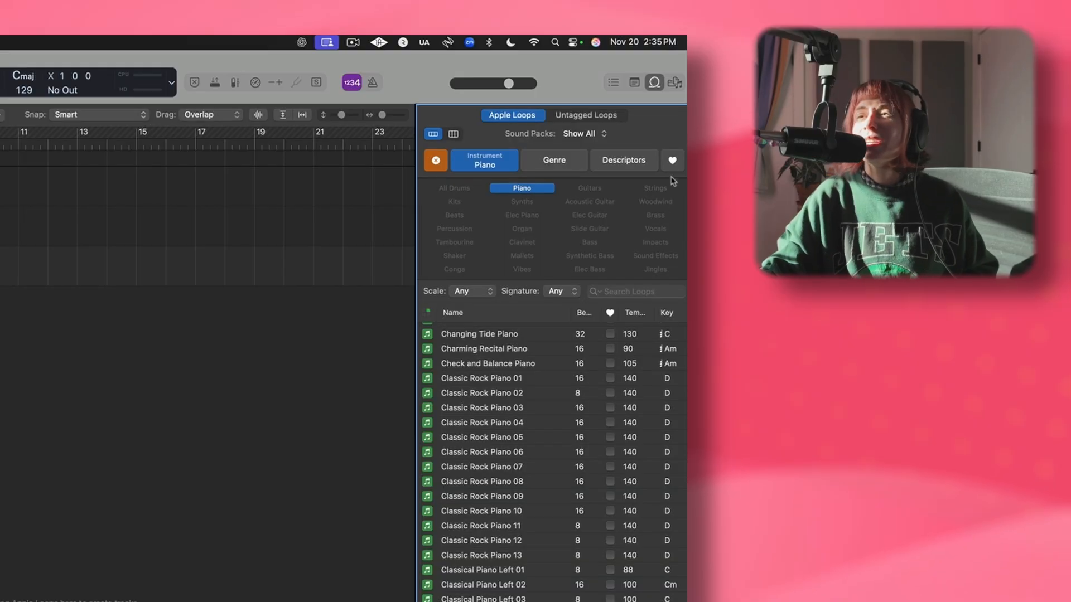
pyautogui.click(434, 161)
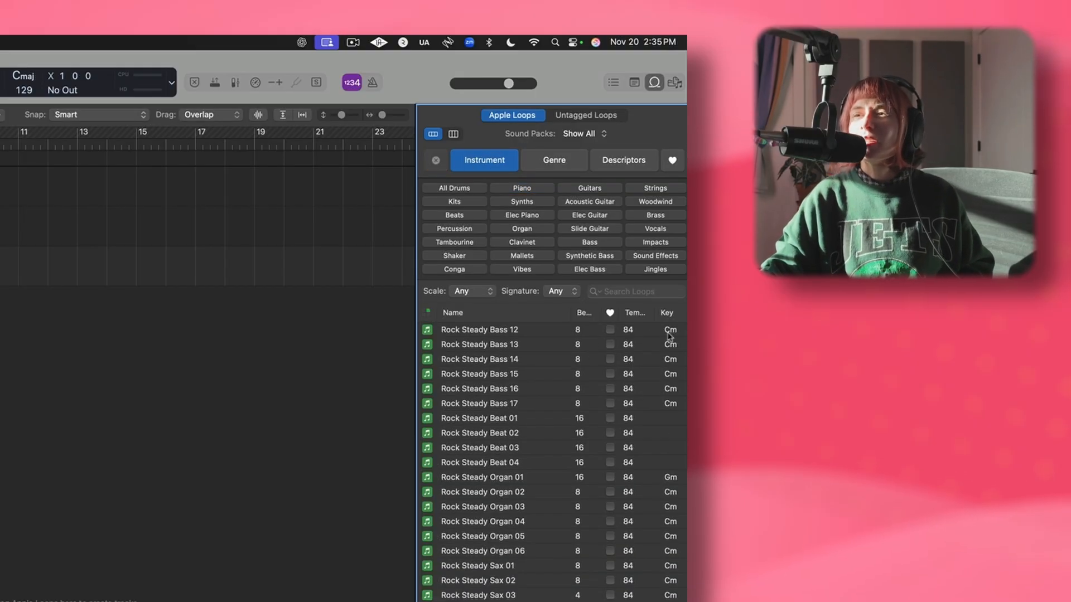
pyautogui.write('shaker')
pyautogui.moveTo(479, 492); pyautogui.dragTo(271, 275)
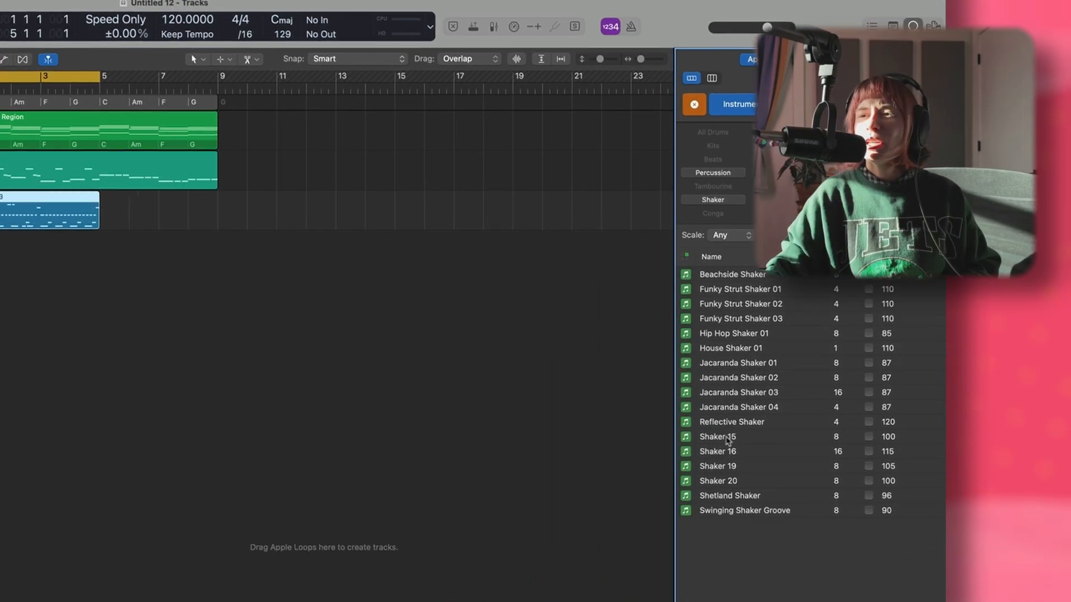
pyautogui.press('space')
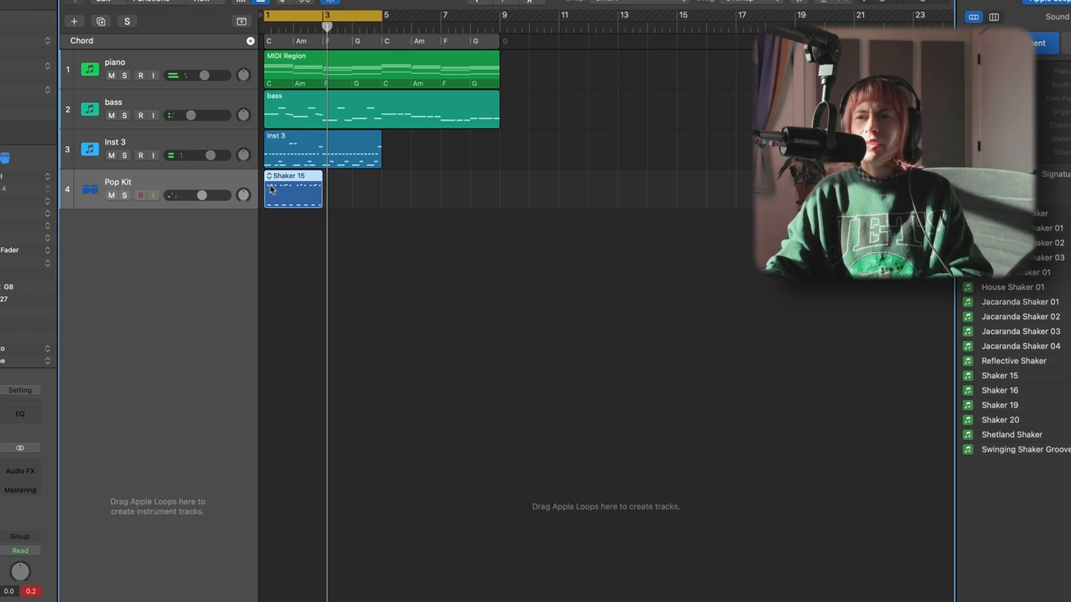
# Delete the shaker track and the Inst 3 drum region, and open the Step Sequencer for Inst 3.
pyautogui.press('Delete')
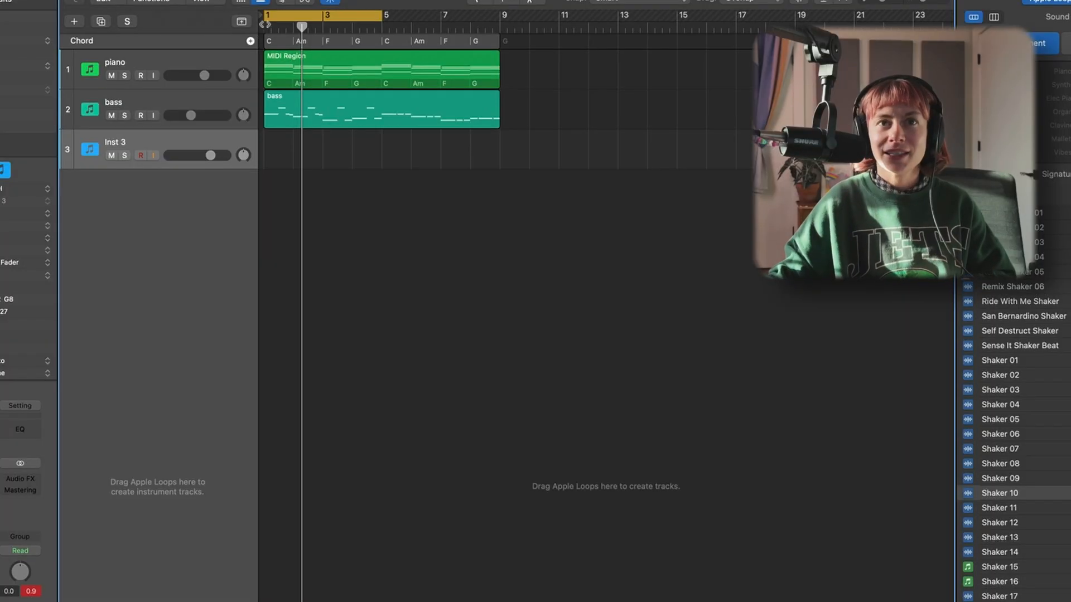
pyautogui.press('p')
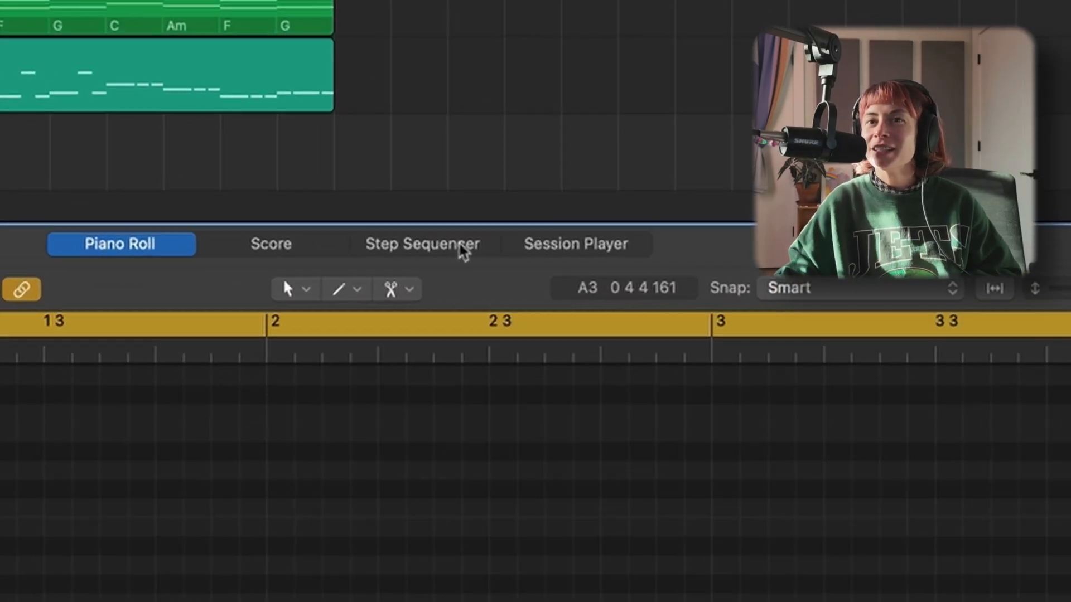
pyautogui.click(570, 202)
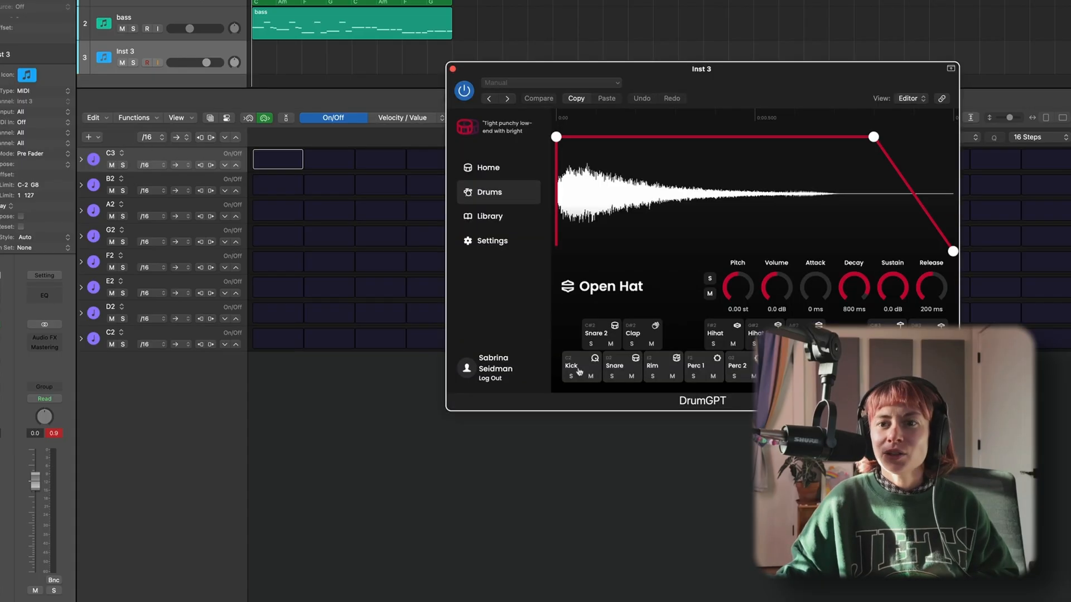
# Audition the DrumGPT kick pad, assign the first sequencer row to note C1, and turn on its first step.
pyautogui.click(574, 362)
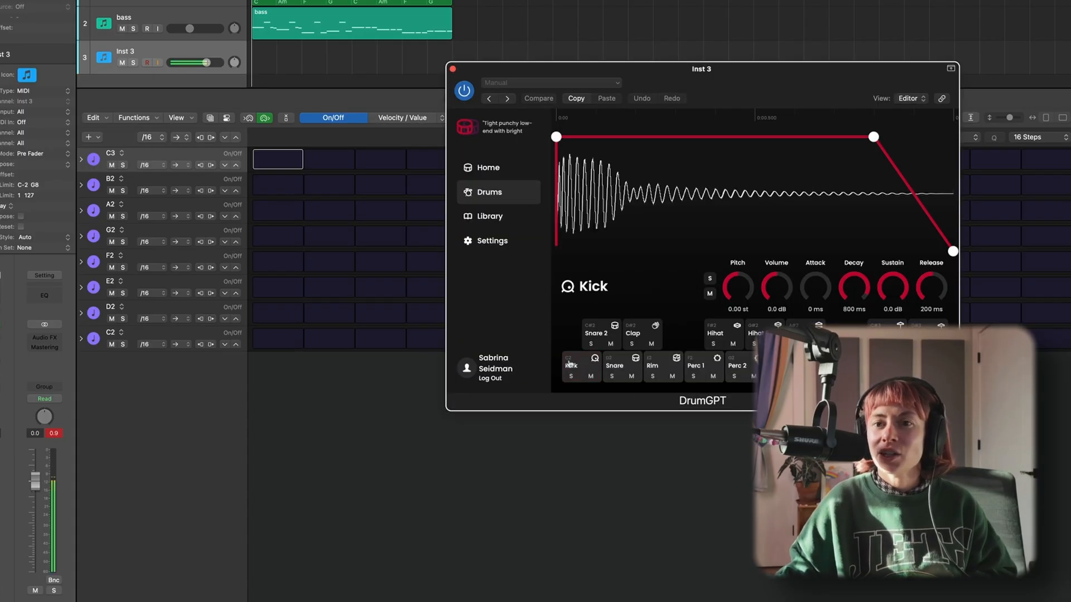
pyautogui.moveTo(520, 71); pyautogui.dragTo(583, 0)
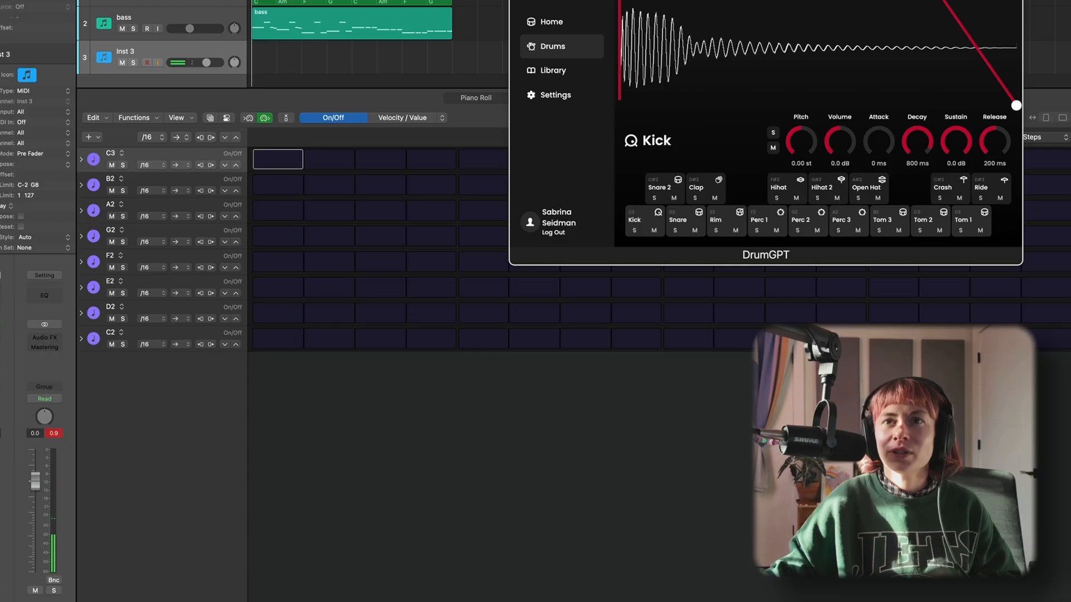
pyautogui.click(118, 158)
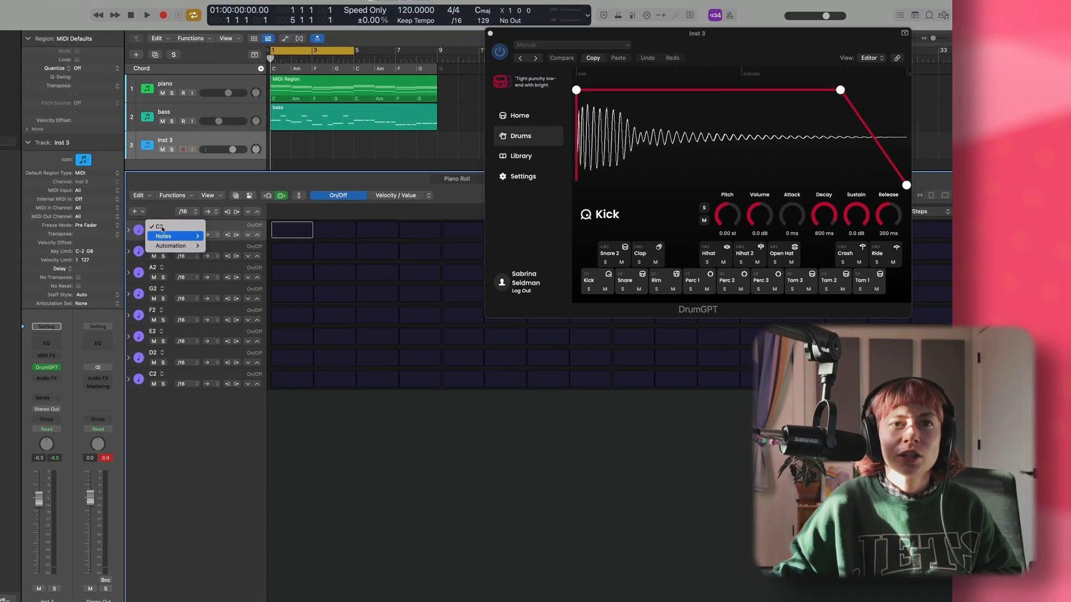
pyautogui.moveTo(158, 171)
pyautogui.moveTo(226, 246)
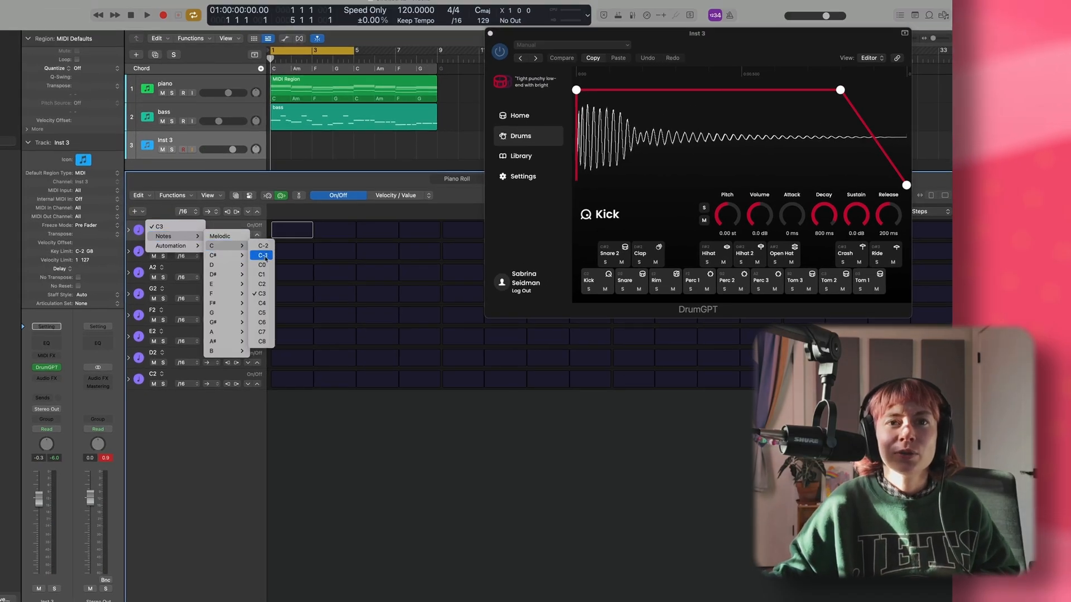
pyautogui.click(294, 234)
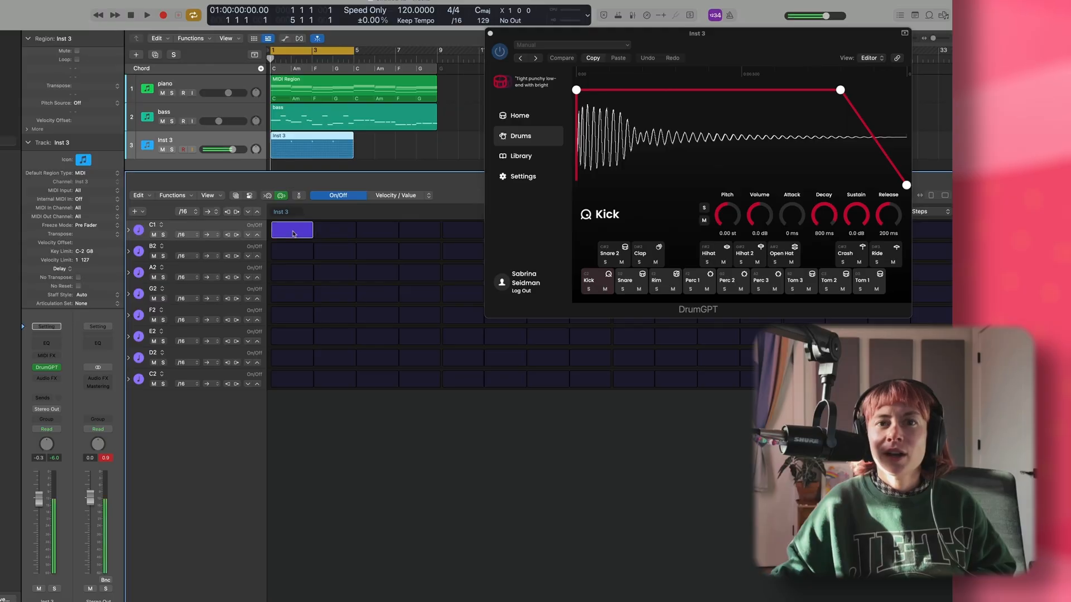
# Audition the snare pad, assign the second sequencer row to note D1, and turn on its first step.
pyautogui.click(636, 283)
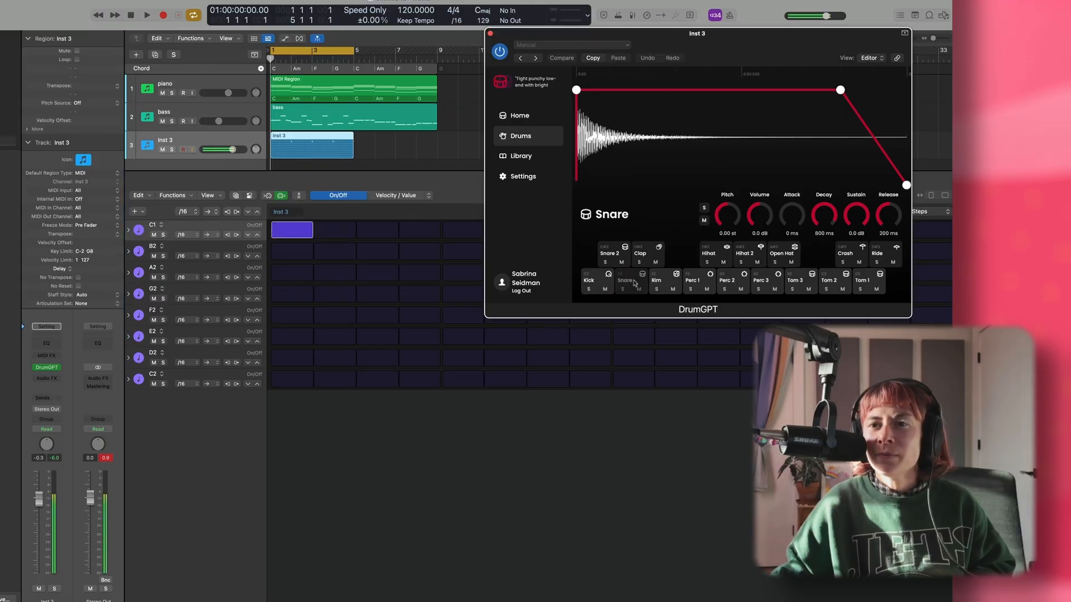
pyautogui.click(161, 247)
pyautogui.moveTo(167, 258)
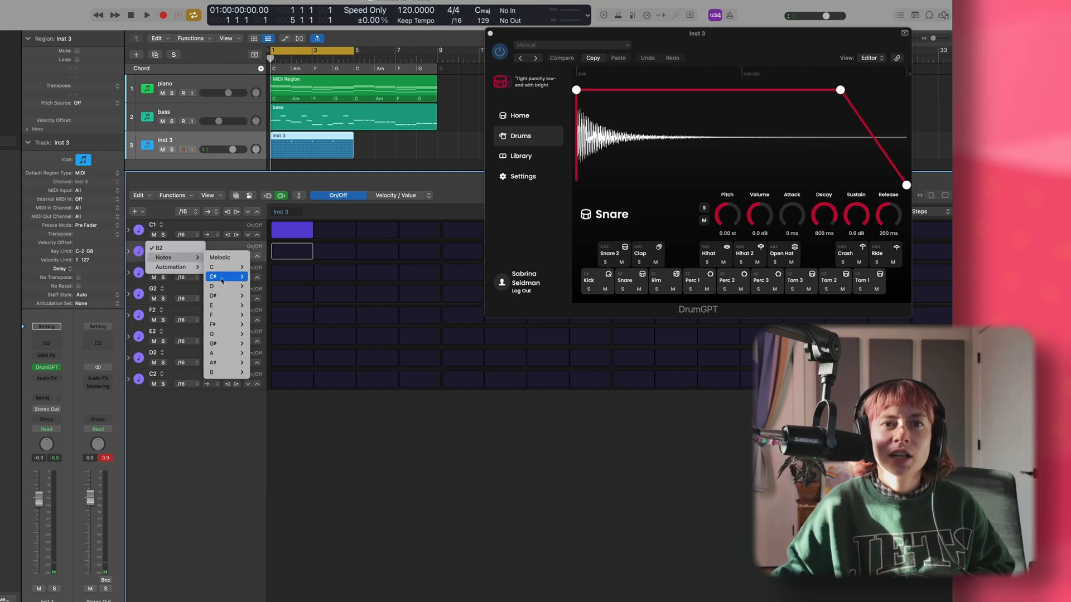
pyautogui.moveTo(224, 286)
pyautogui.click(257, 315)
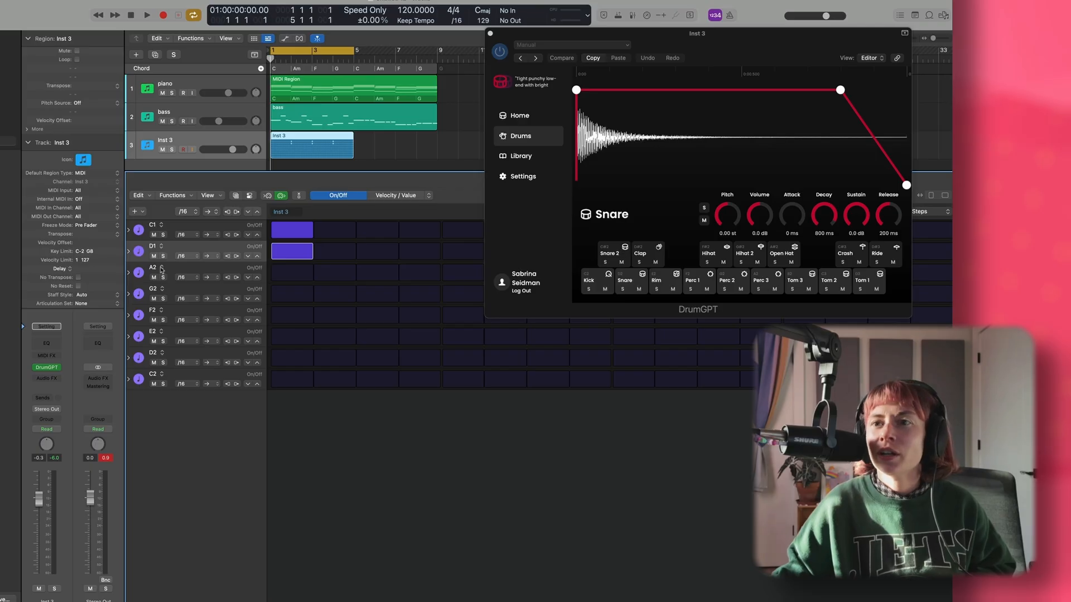
# Assign the third sequencer row to note F#1 and the fourth row to note A#1.
pyautogui.click(161, 270)
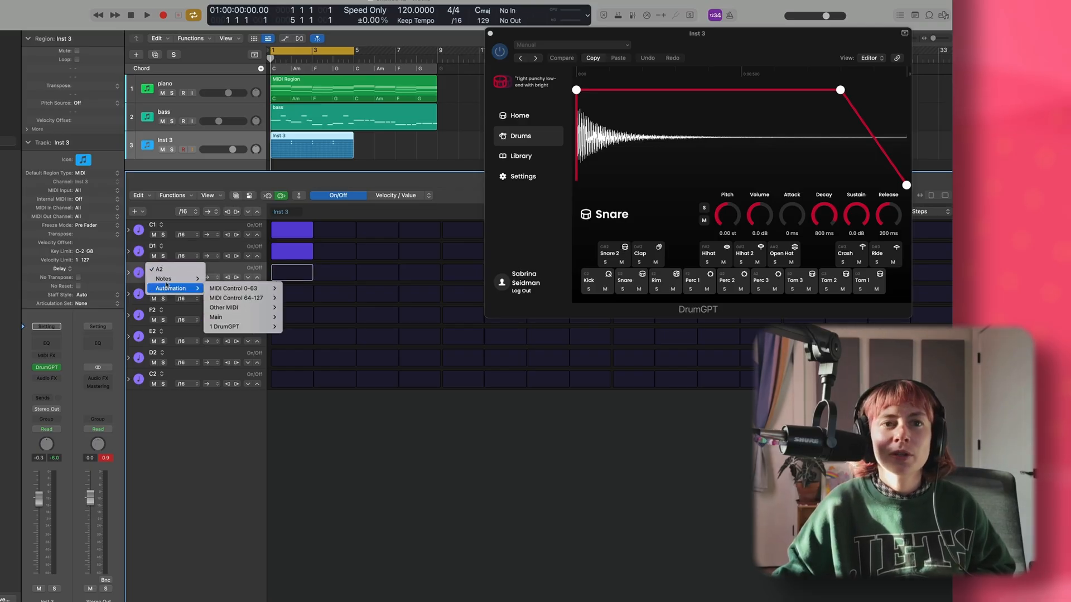
pyautogui.moveTo(167, 279)
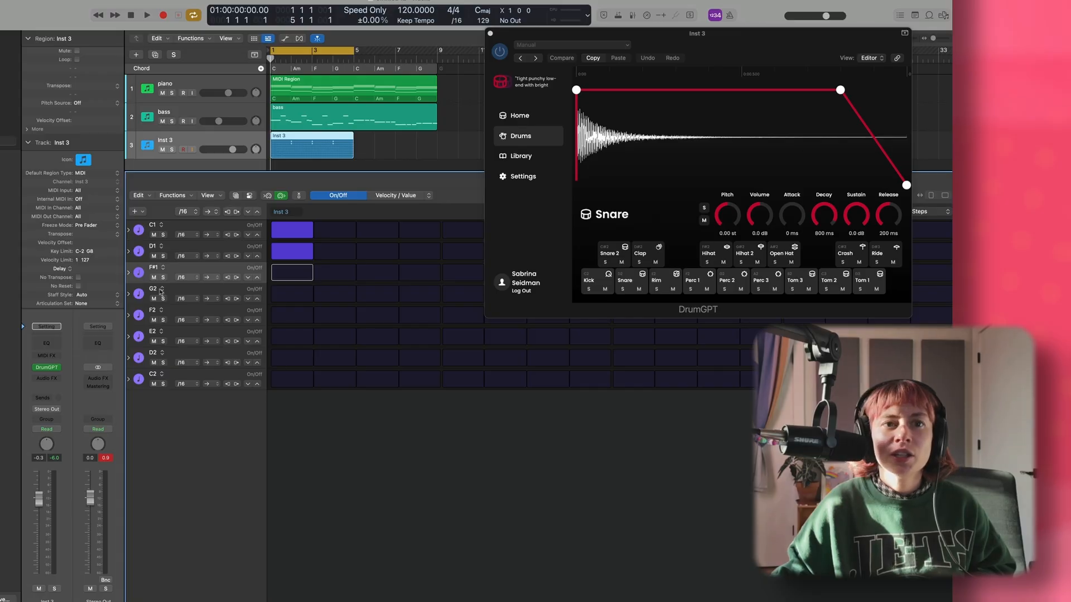
pyautogui.click(162, 290)
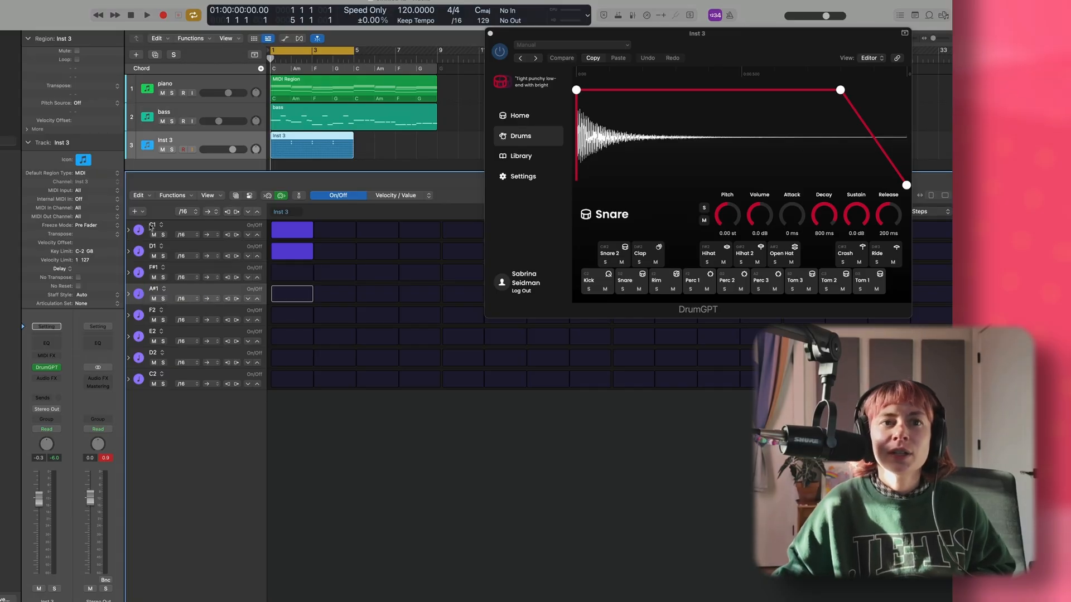
# Turn off the first step of the C1 and D1 rows and close the DrumGPT window.
pyautogui.click(151, 227)
pyautogui.click(289, 214)
pyautogui.click(295, 230)
pyautogui.click(295, 251)
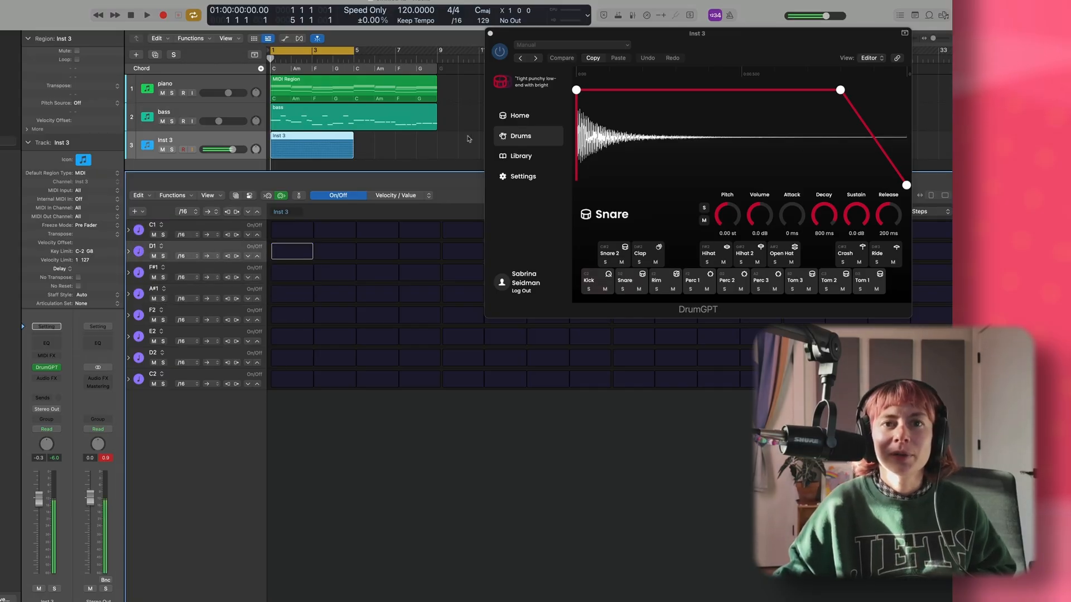
pyautogui.click(490, 32)
# Turn on steps 1, 5, 9 and 13 in the C1 kick row and steps 5 and 13 in the D1 snare row.
pyautogui.click(296, 230)
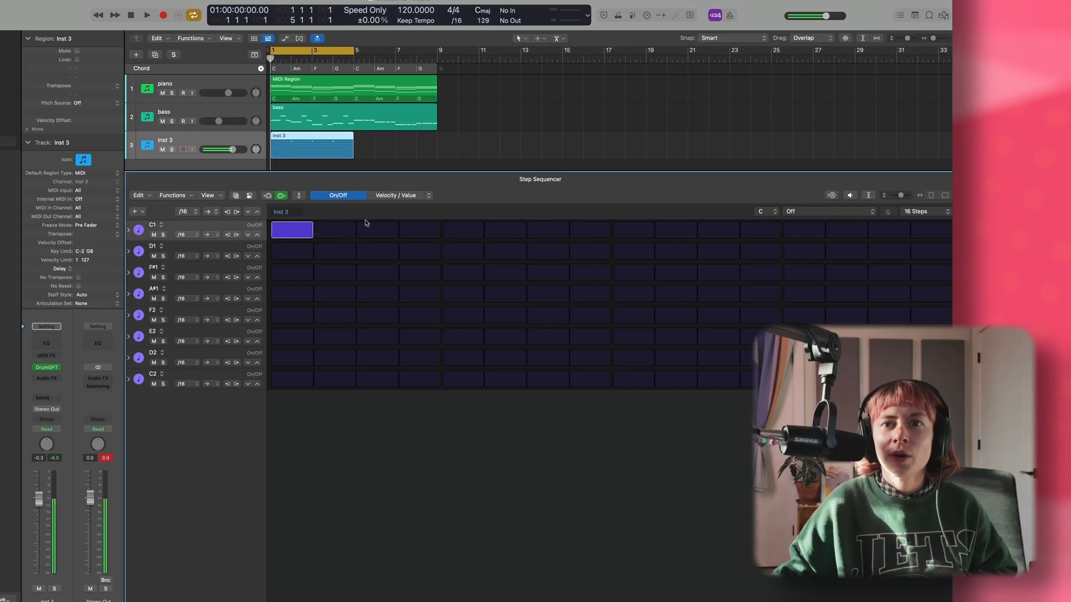
pyautogui.click(644, 231)
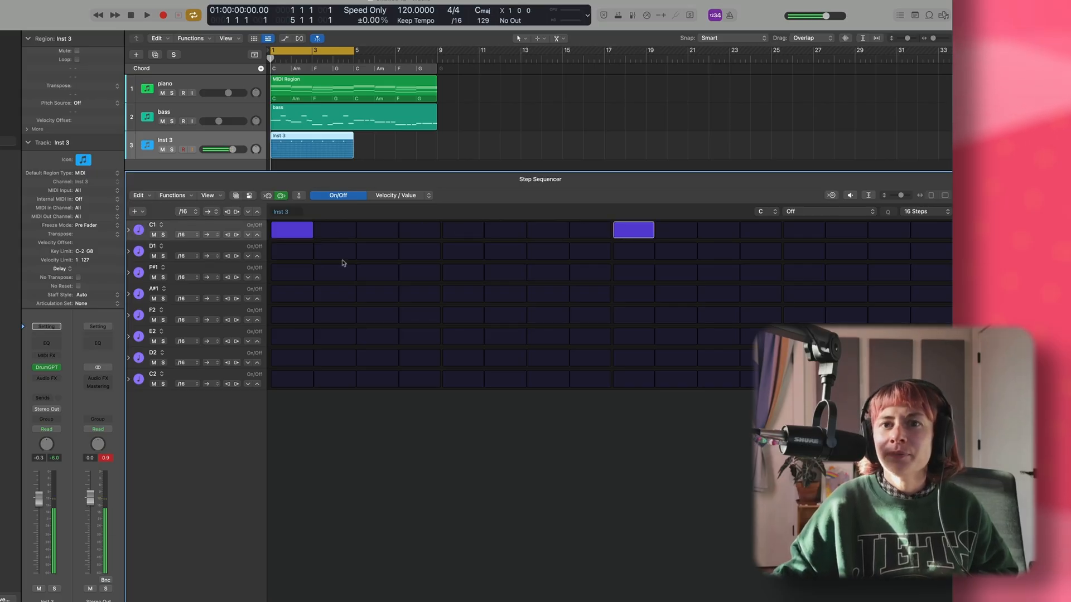
pyautogui.click(464, 252)
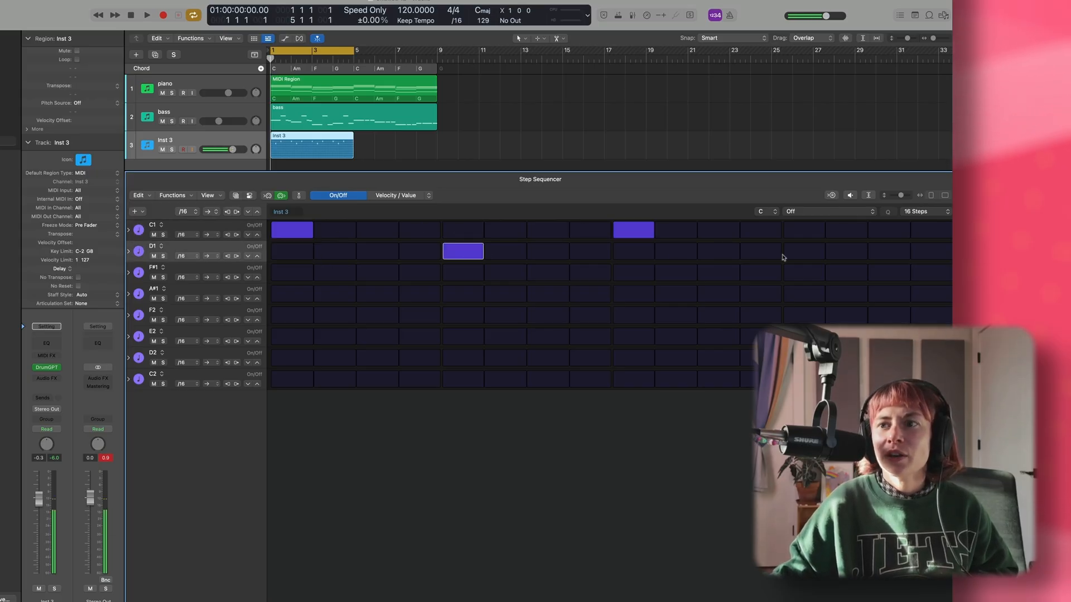
pyautogui.click(803, 251)
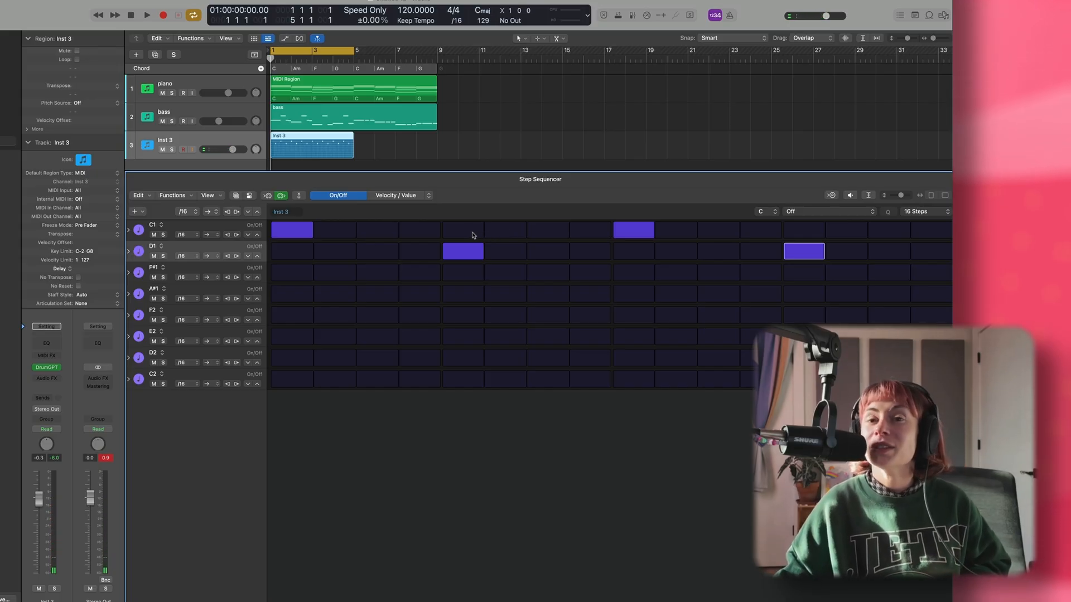
pyautogui.click(470, 230)
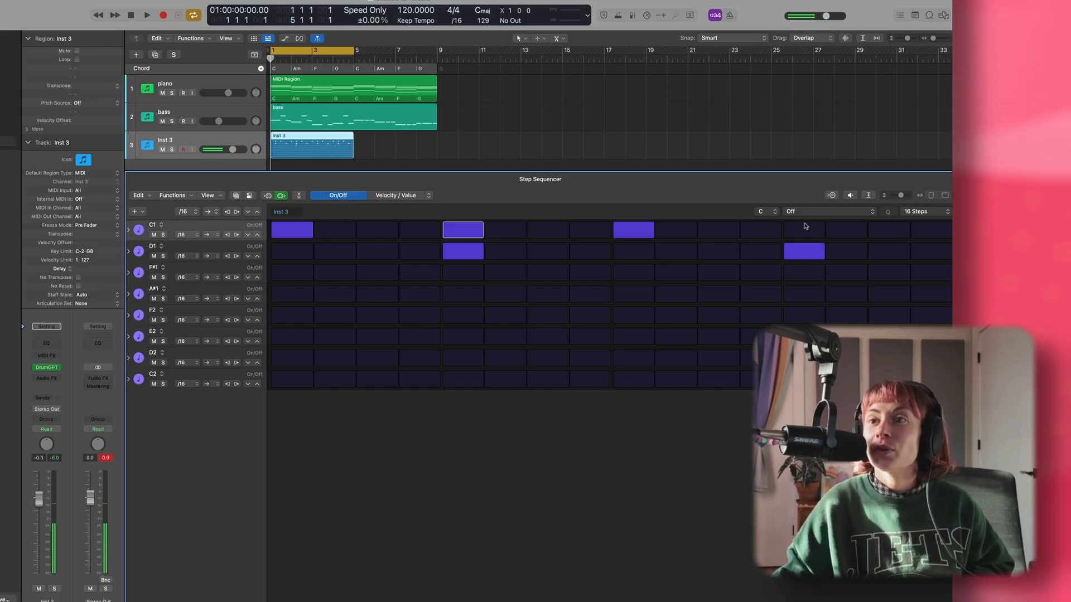
pyautogui.click(806, 231)
# Turn on every odd step from 1 to 13 in the F#1 row and step 15 in the A#1 row, and play the pattern.
pyautogui.click(303, 273)
pyautogui.click(377, 273)
pyautogui.click(463, 272)
pyautogui.click(548, 273)
pyautogui.click(634, 272)
pyautogui.click(719, 273)
pyautogui.click(804, 273)
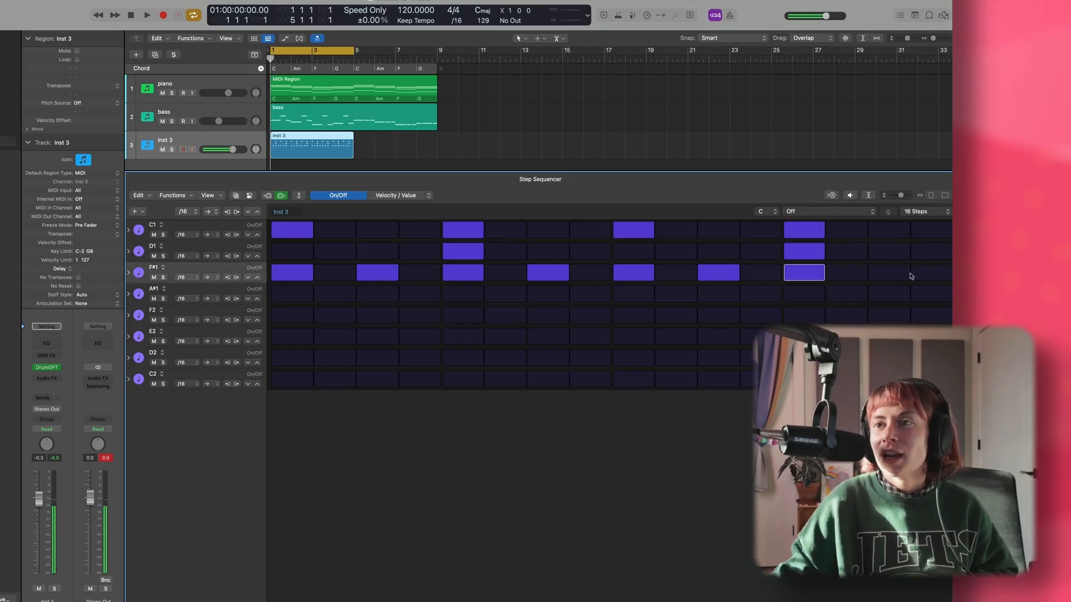
pyautogui.click(892, 295)
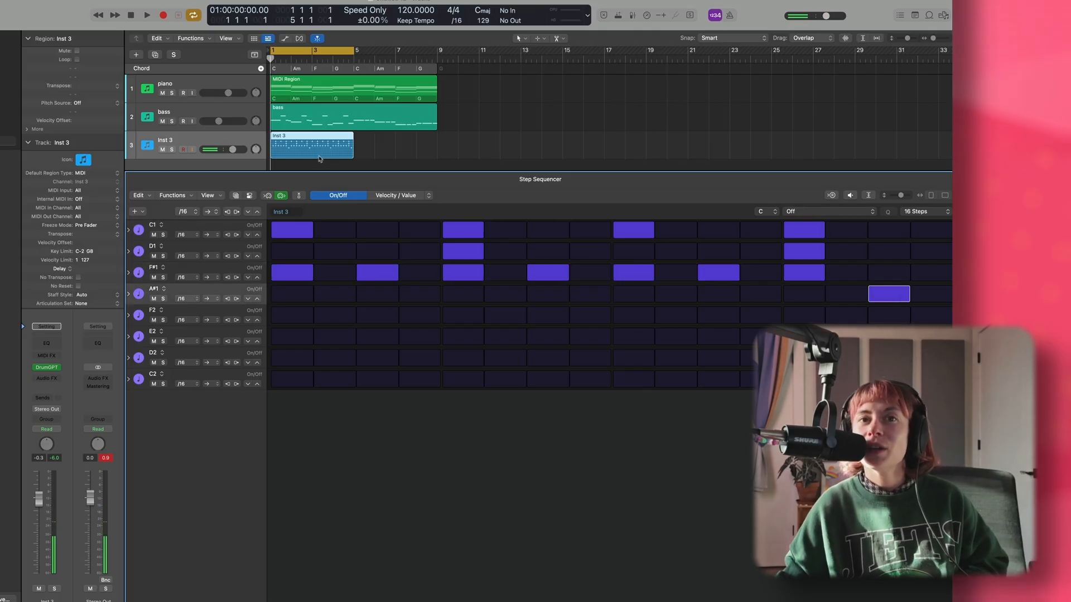
pyautogui.press('space')
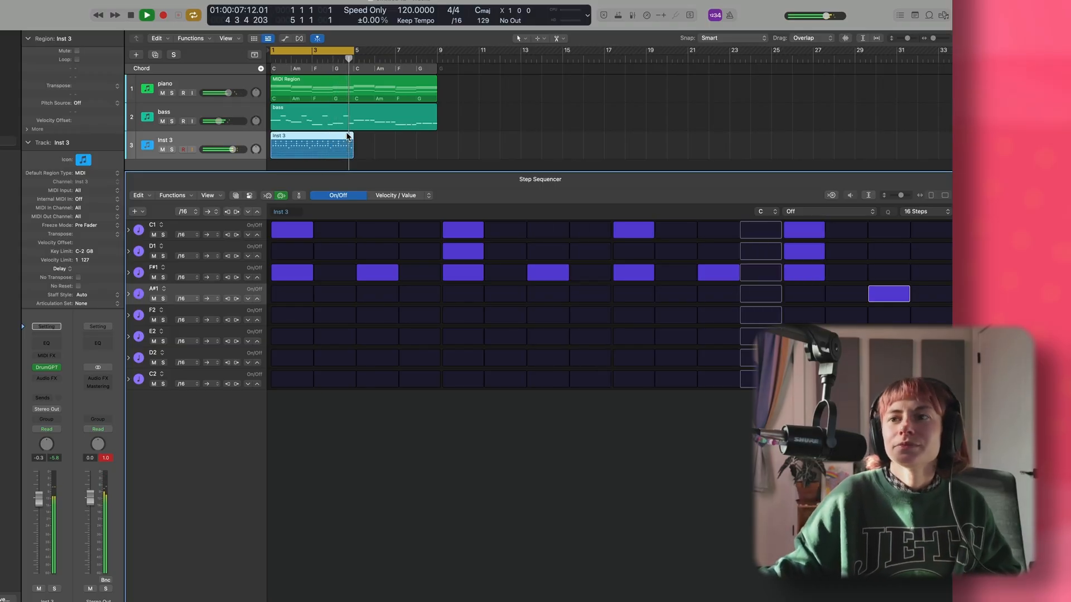
# Close the Step Sequencer, convert the Inst 3 pattern to a MIDI region, and play it.
pyautogui.press('e')
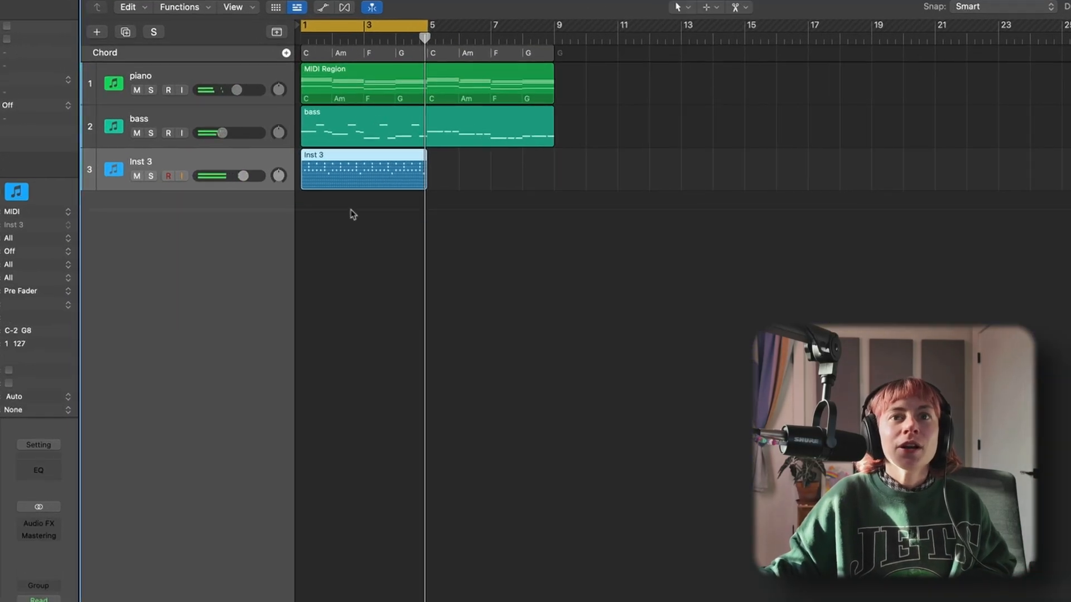
pyautogui.rightClick(330, 177)
pyautogui.click(306, 187)
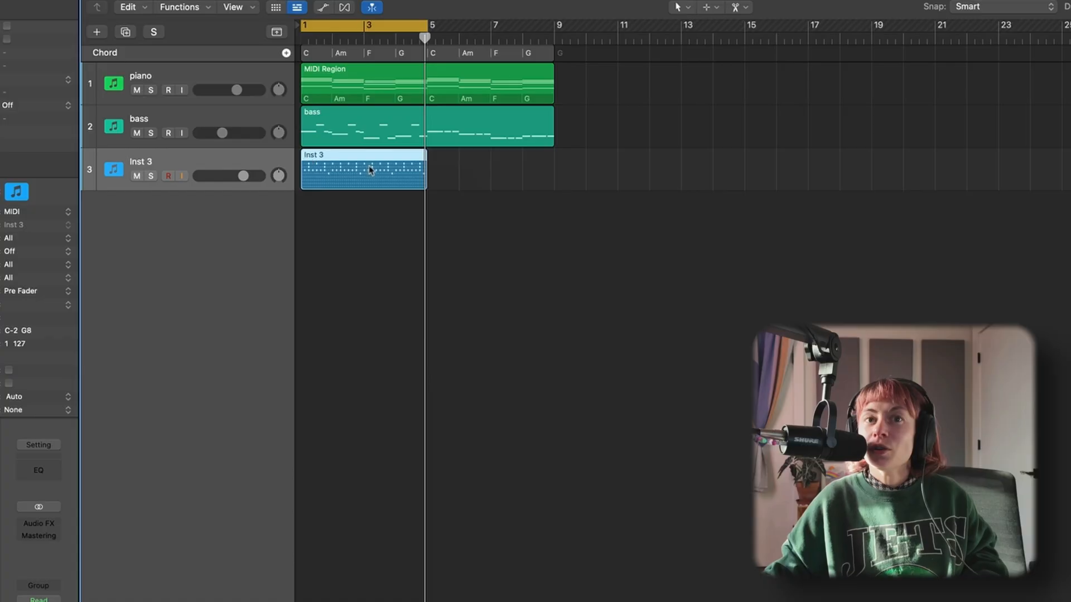
pyautogui.rightClick(361, 178)
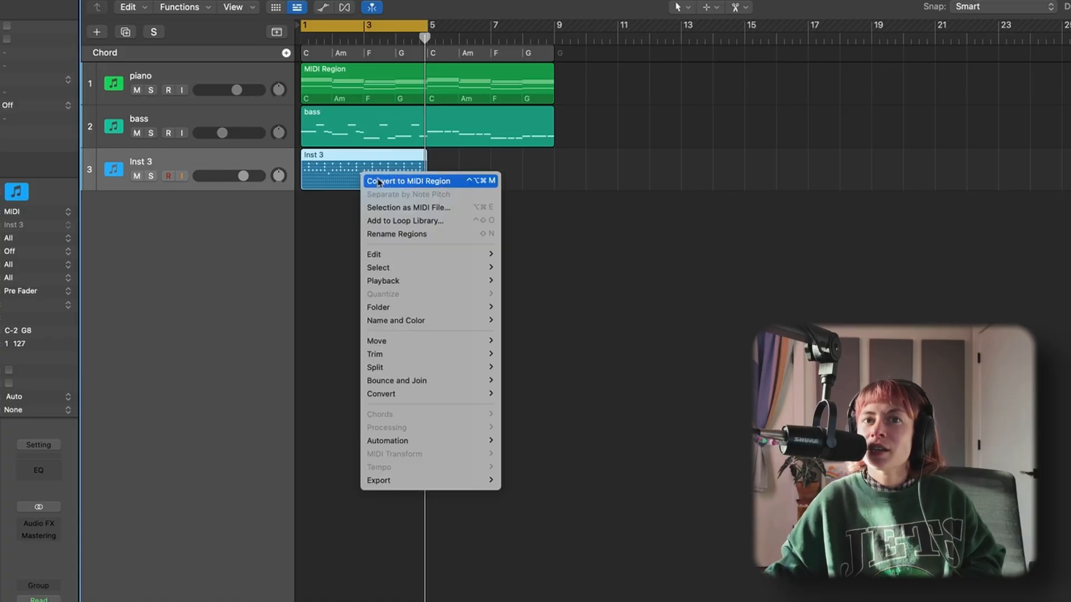
pyautogui.click(378, 181)
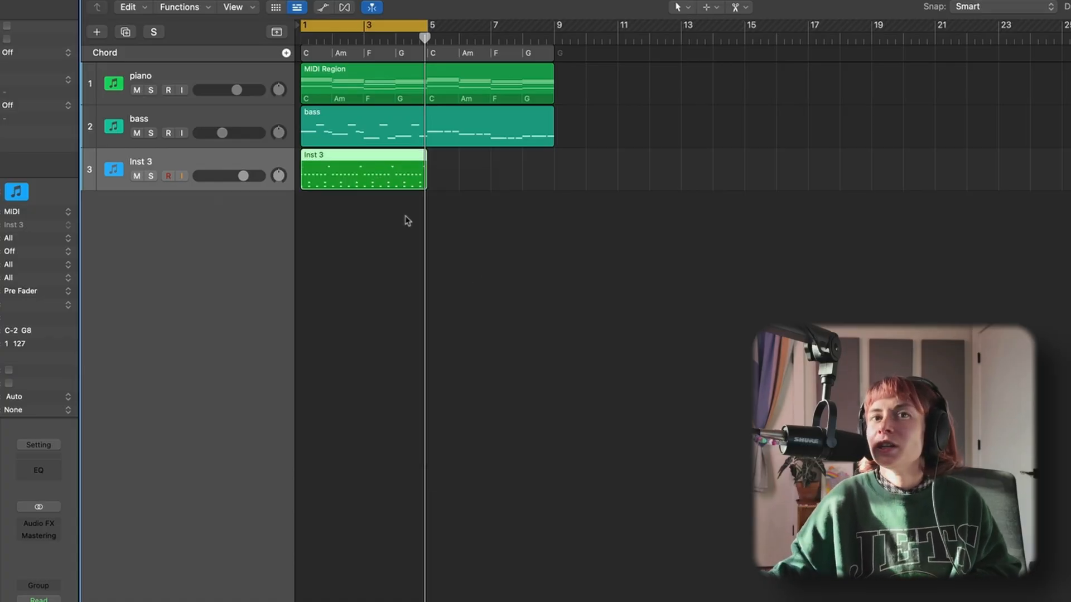
pyautogui.press('space')
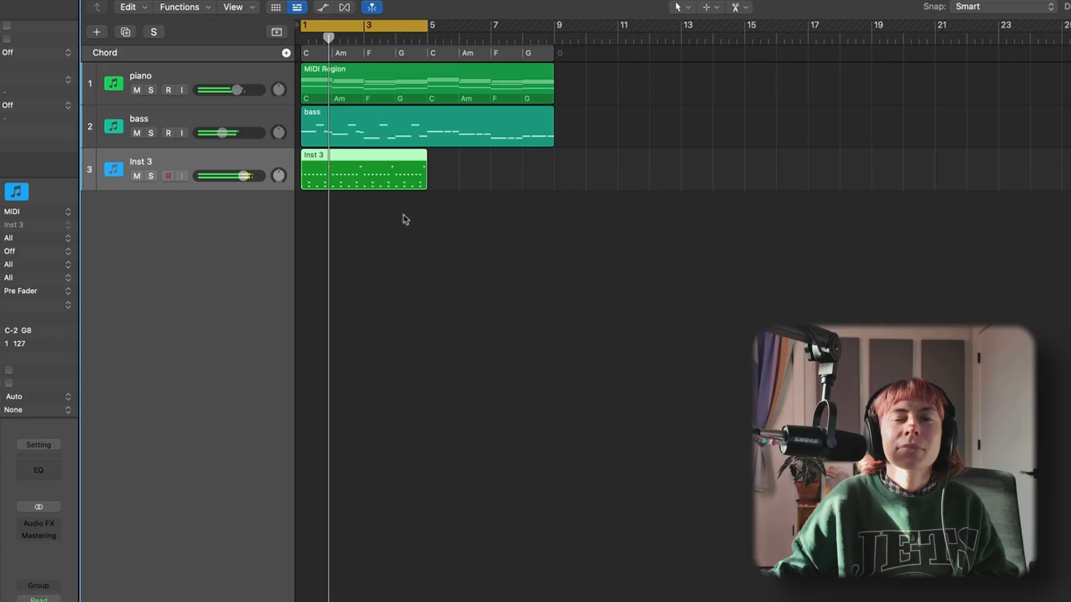